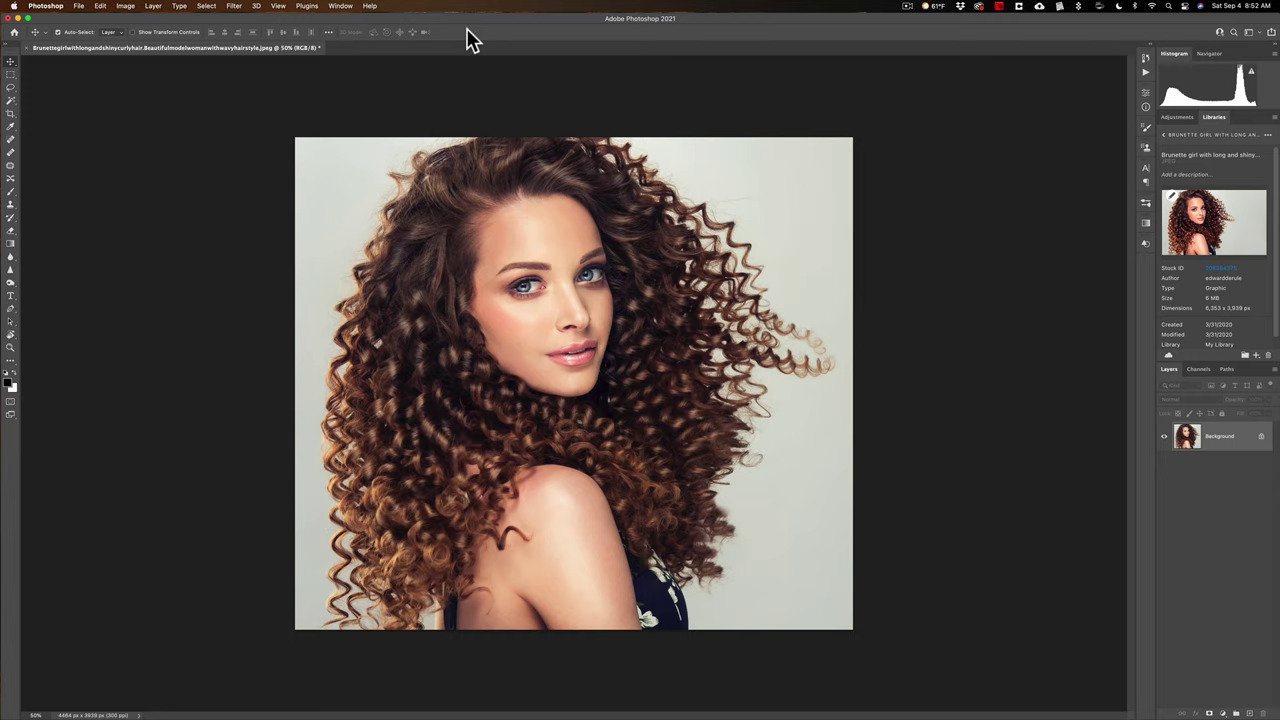
Step: Choose the Rectangular Marquee Tool from the marquee tool group
key(m)
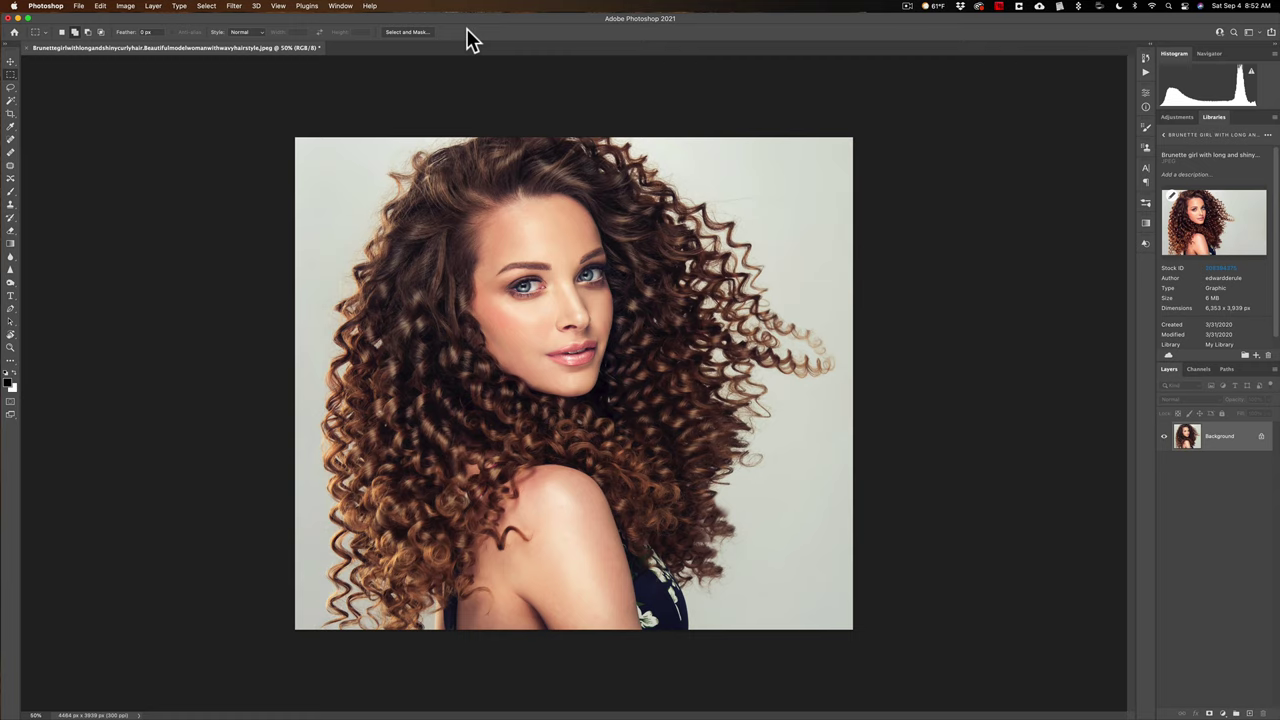
right_click(11, 76)
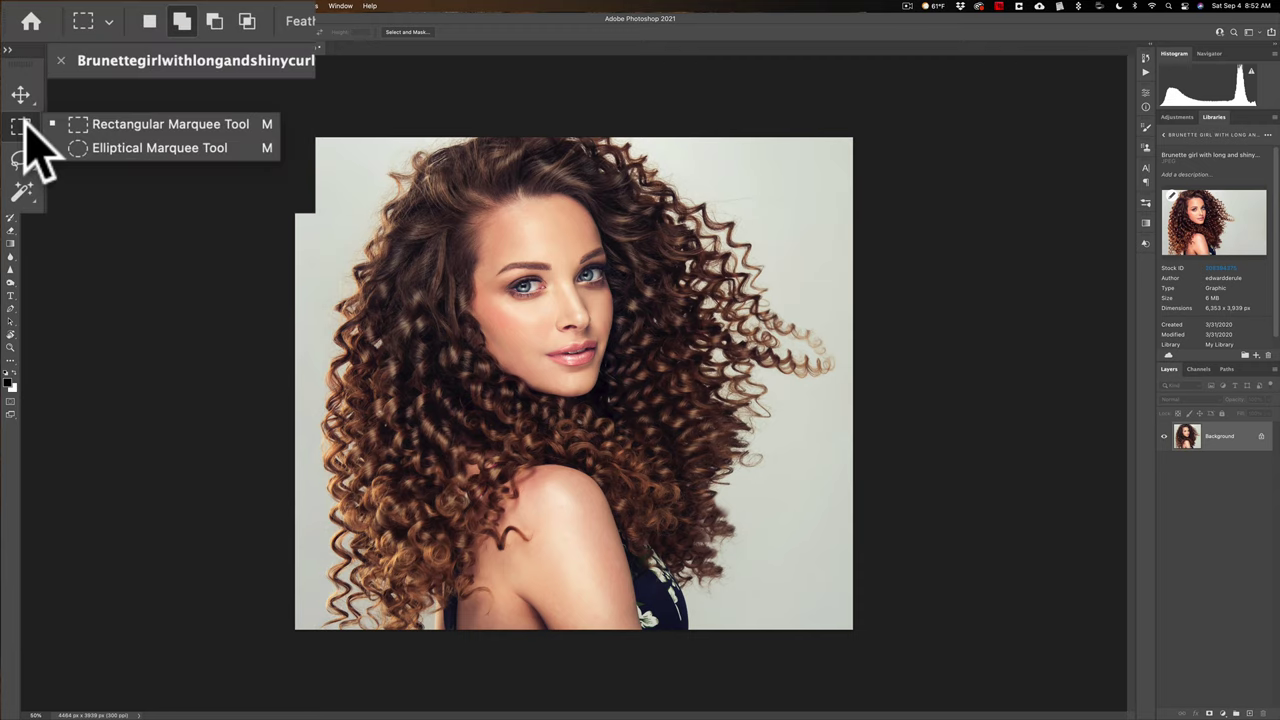
click(150, 125)
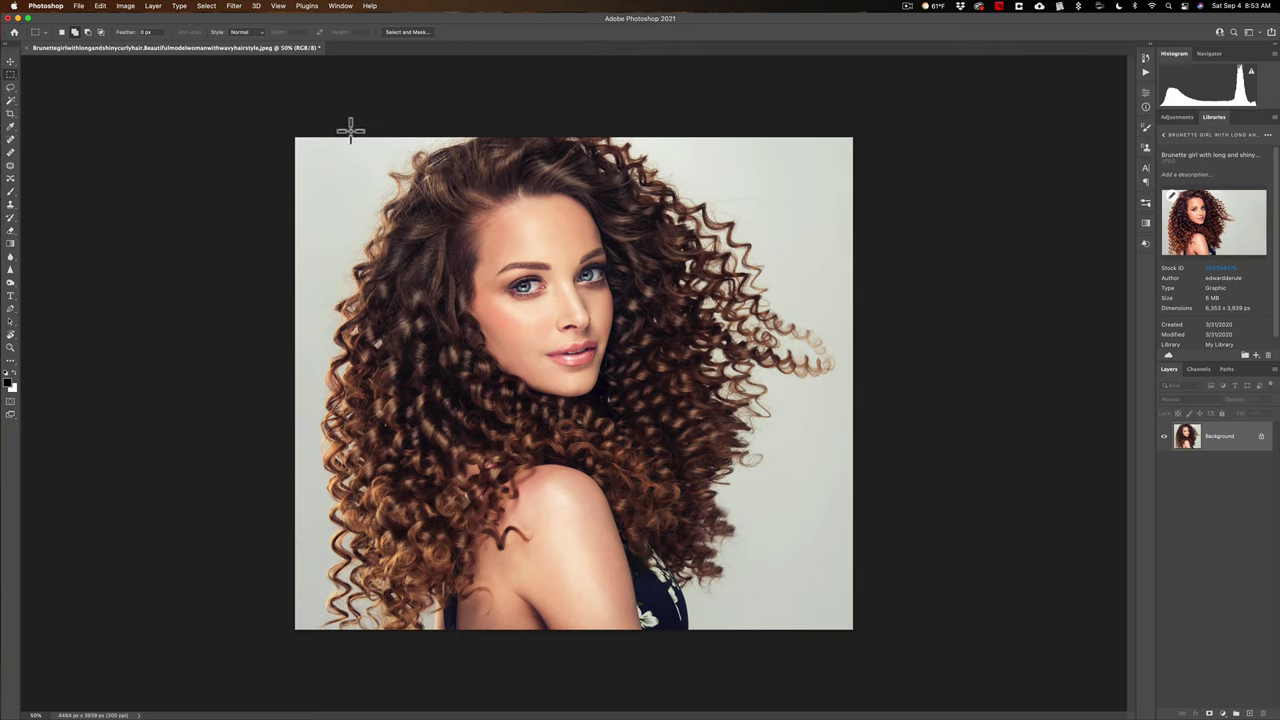
Step: Select a thin rectangular strip from top to bottom of the canvas near the left edge
drag(345, 131, 394, 632)
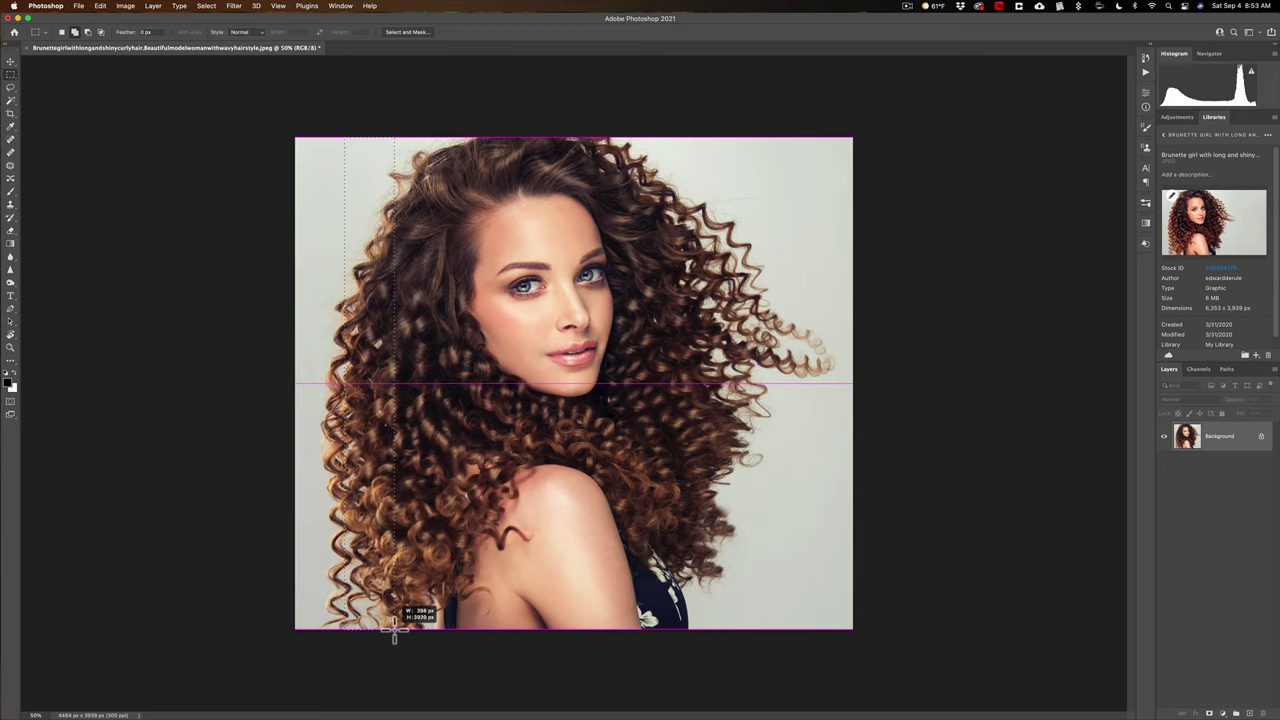
drag(395, 628, 394, 630)
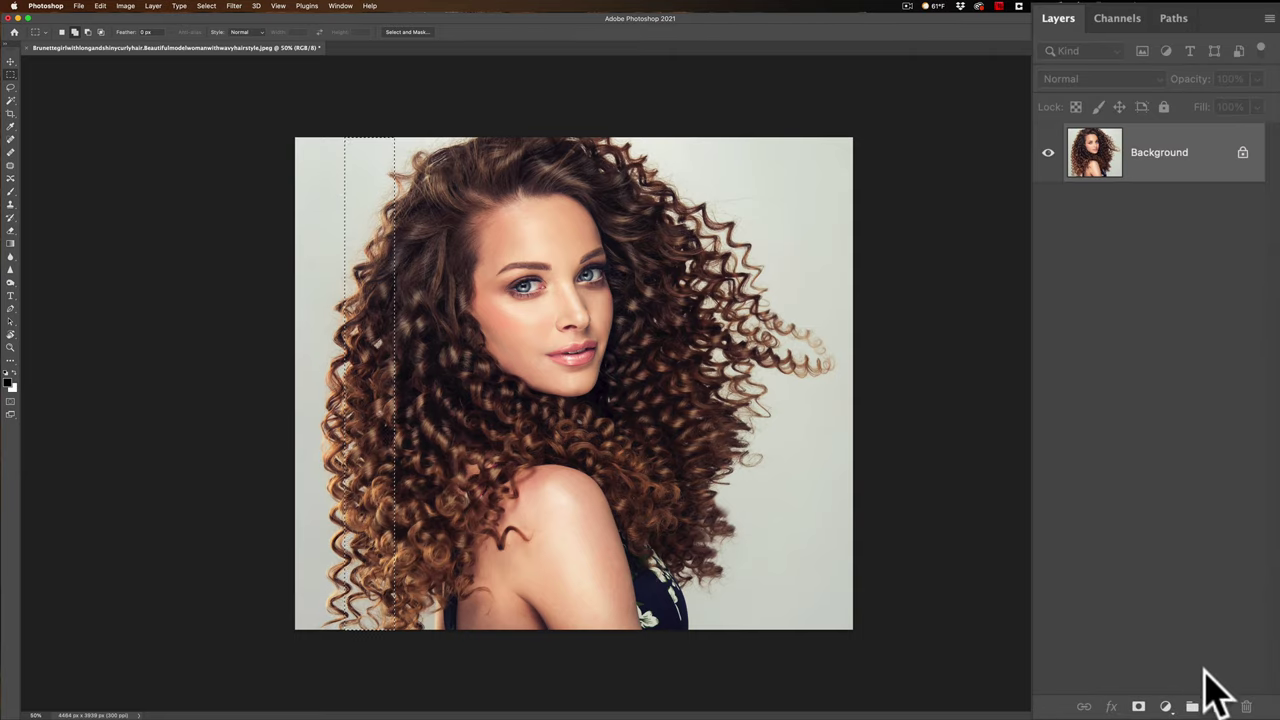
Step: Add Layer 1 above Background and fill the strip selection with black
click(1219, 707)
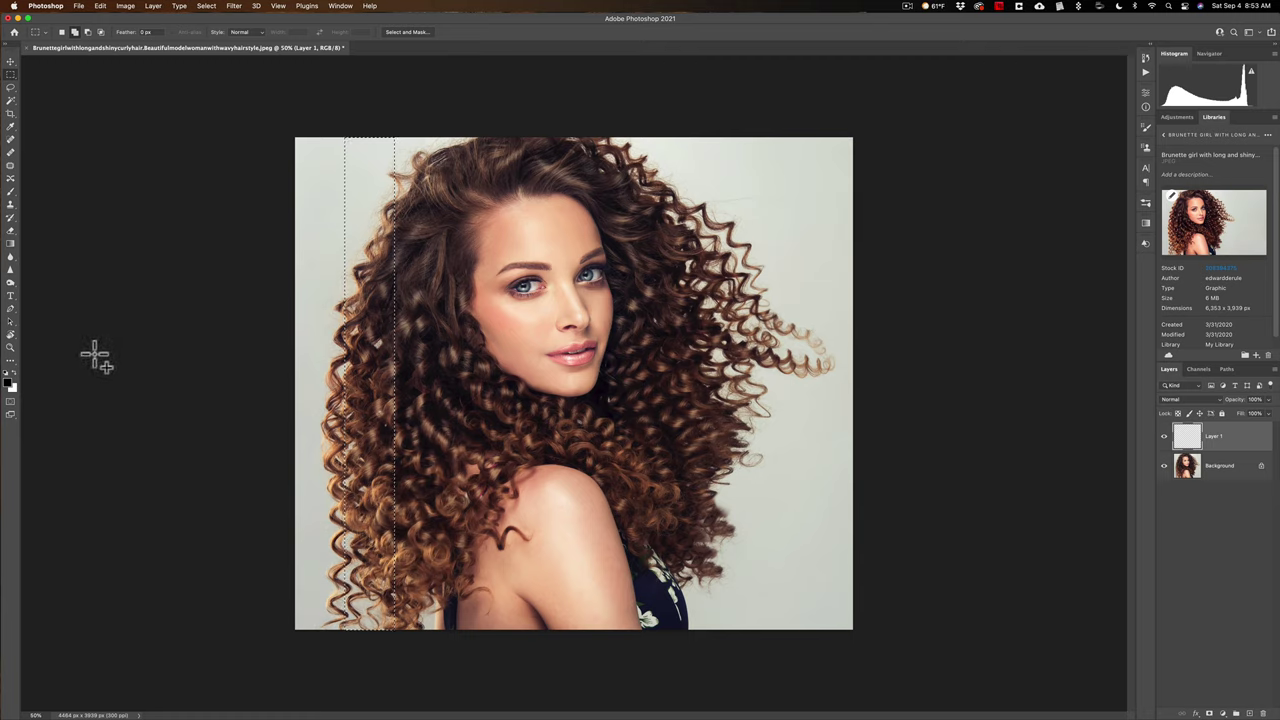
key(alt)
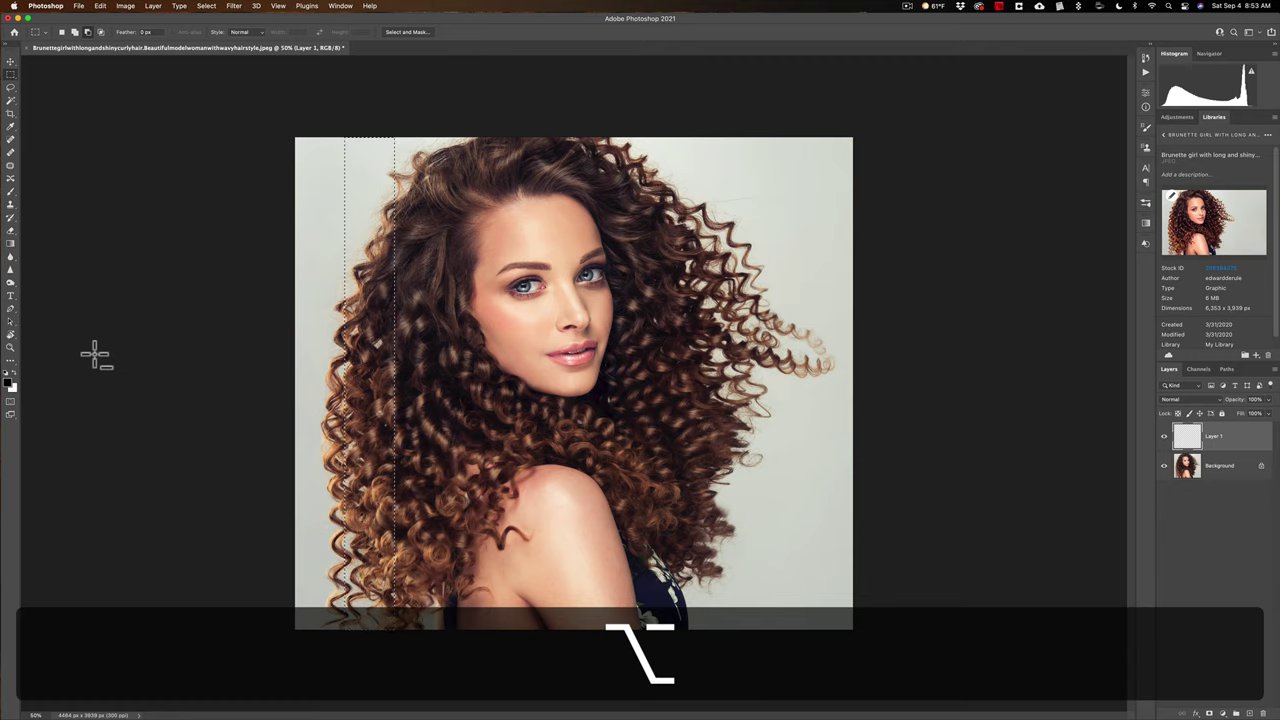
key(alt+BackSpace)
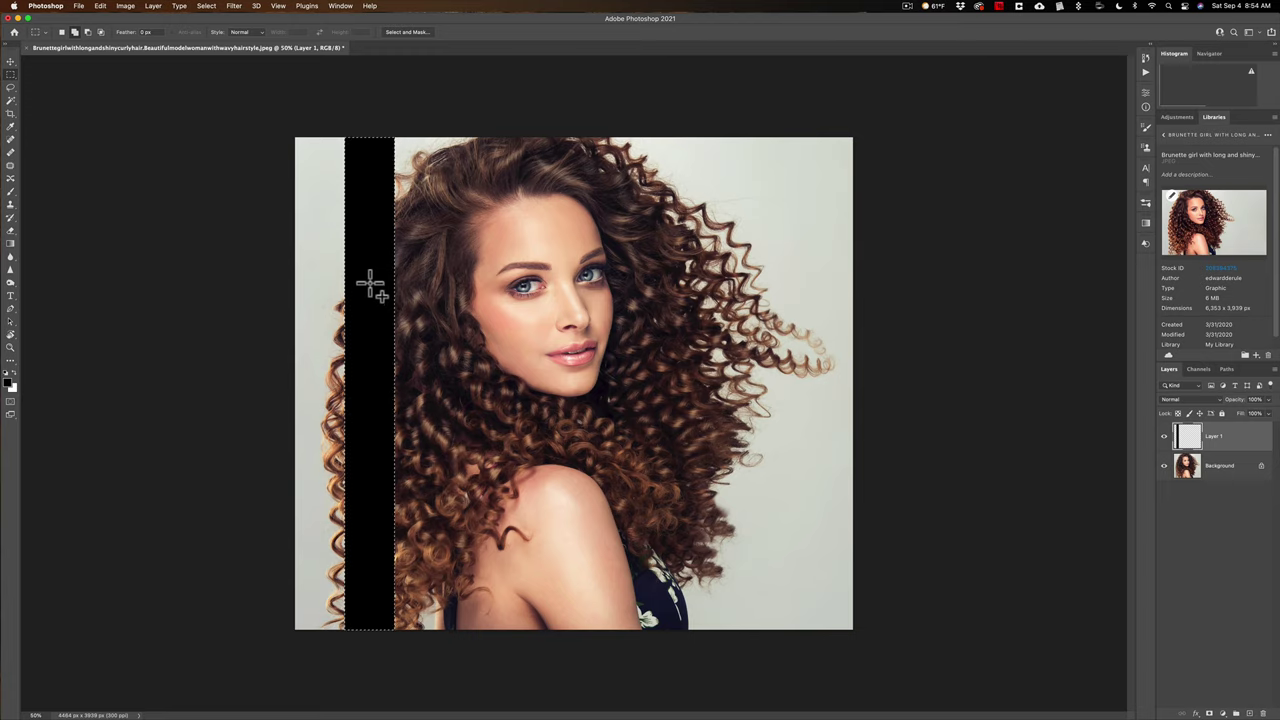
Step: Deselect, then Option-drag the black bar right to duplicate it as Layer 1 copy
key(super)
key(super+d)
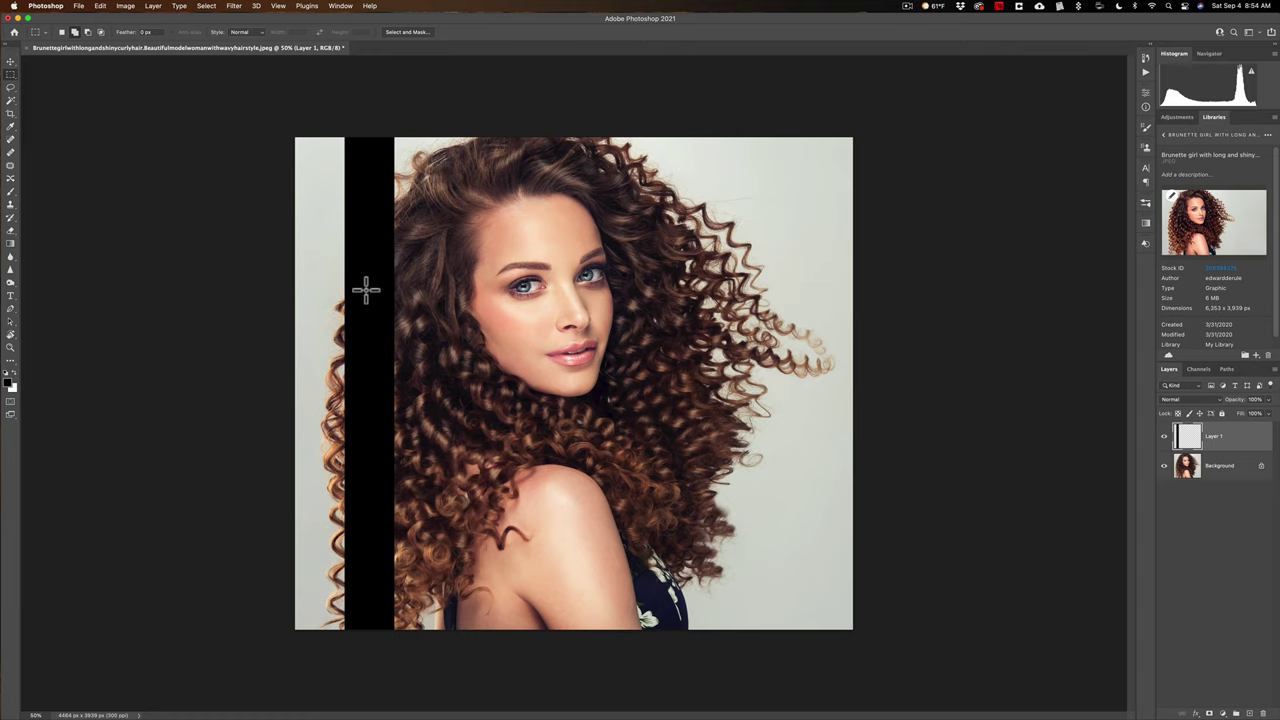
key(v)
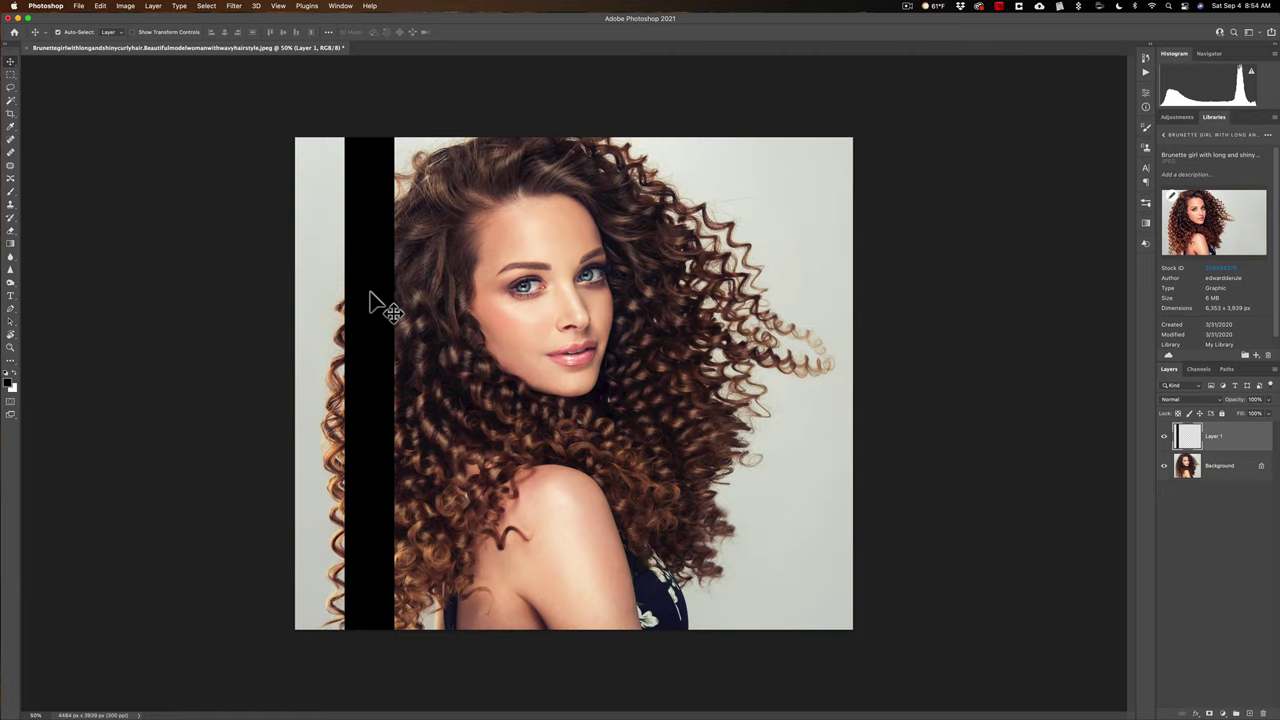
key(alt)
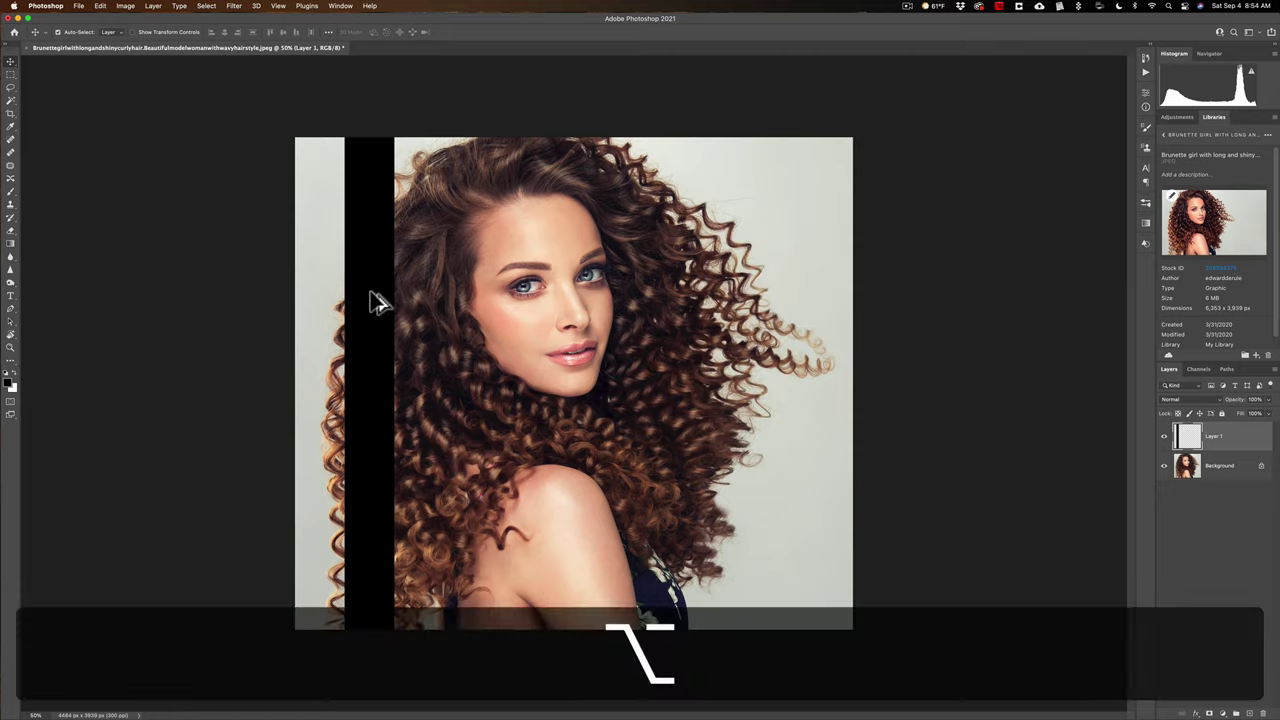
drag(371, 302, 466, 296)
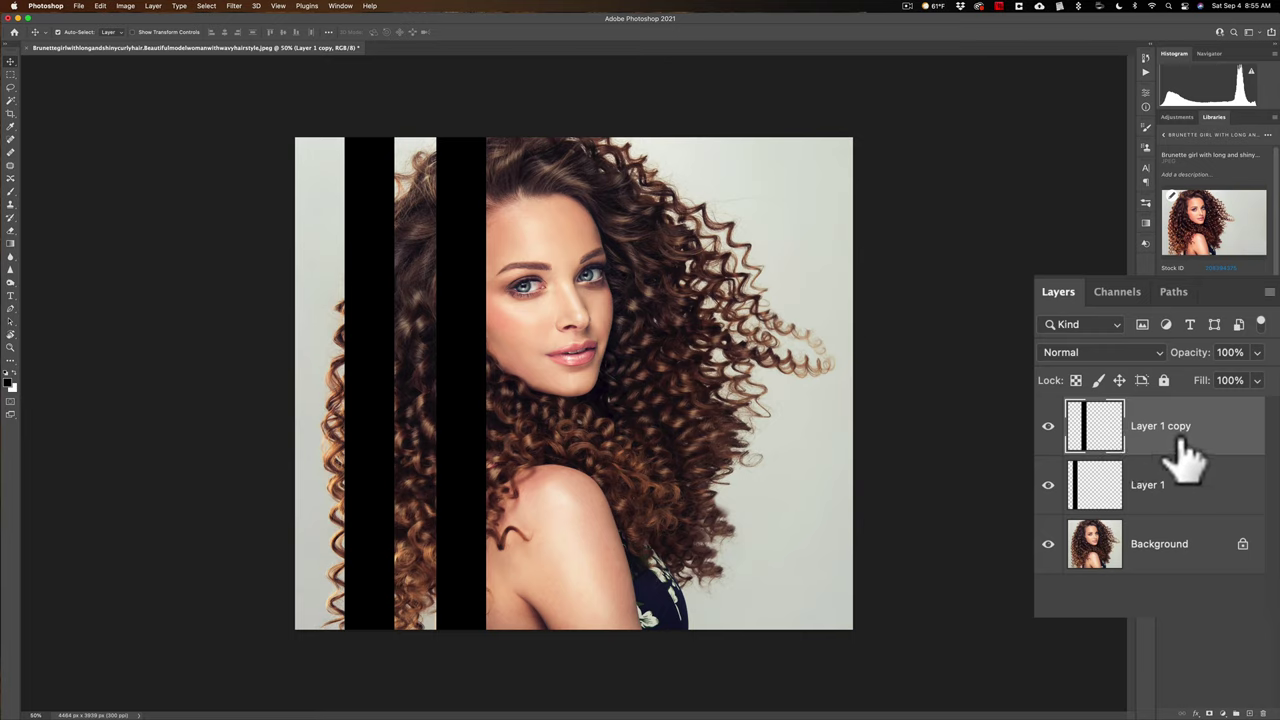
Step: Merge, duplicate and re-merge the bars into six stripes on Layer 1, then shift them slightly left
key(super+e)
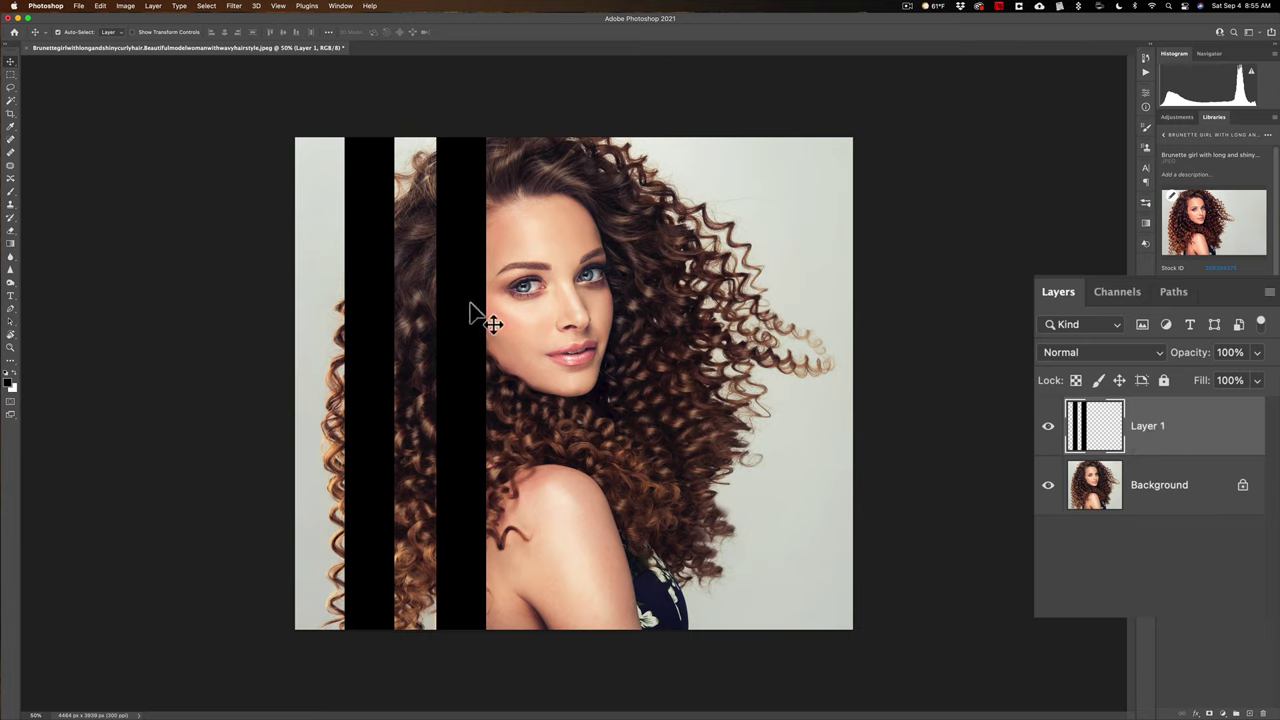
key(alt)
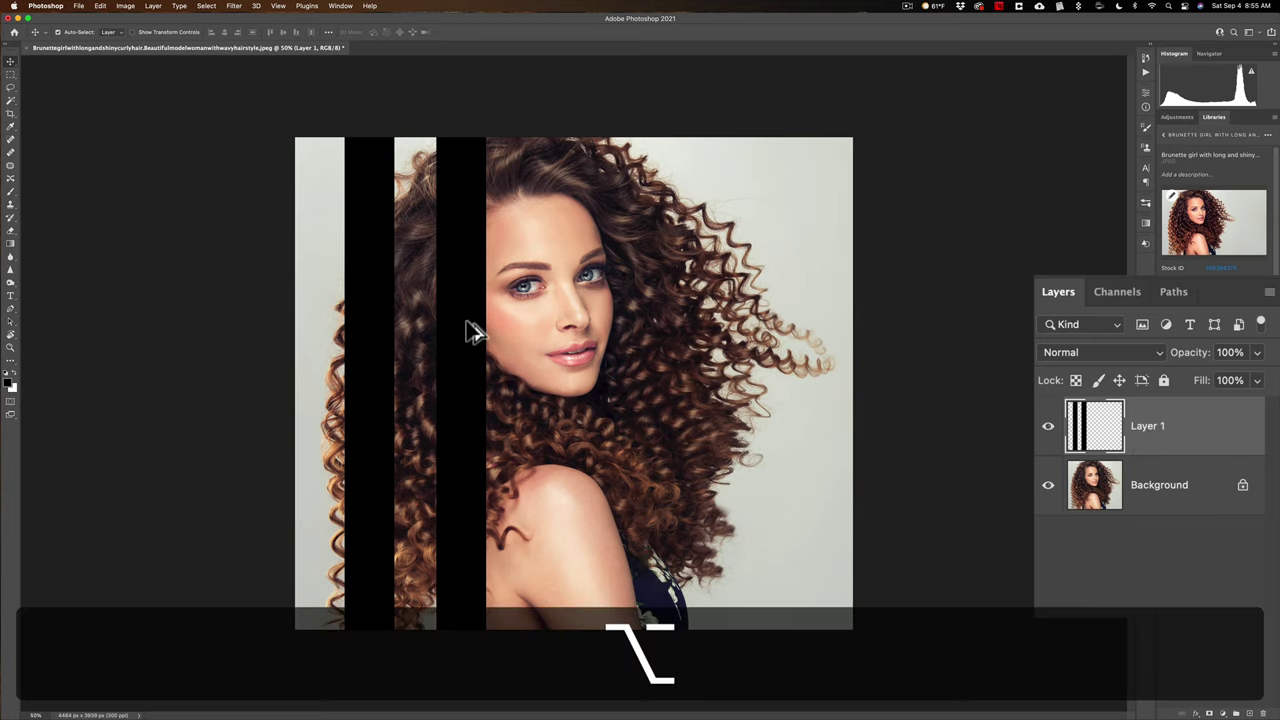
drag(465, 322, 651, 324)
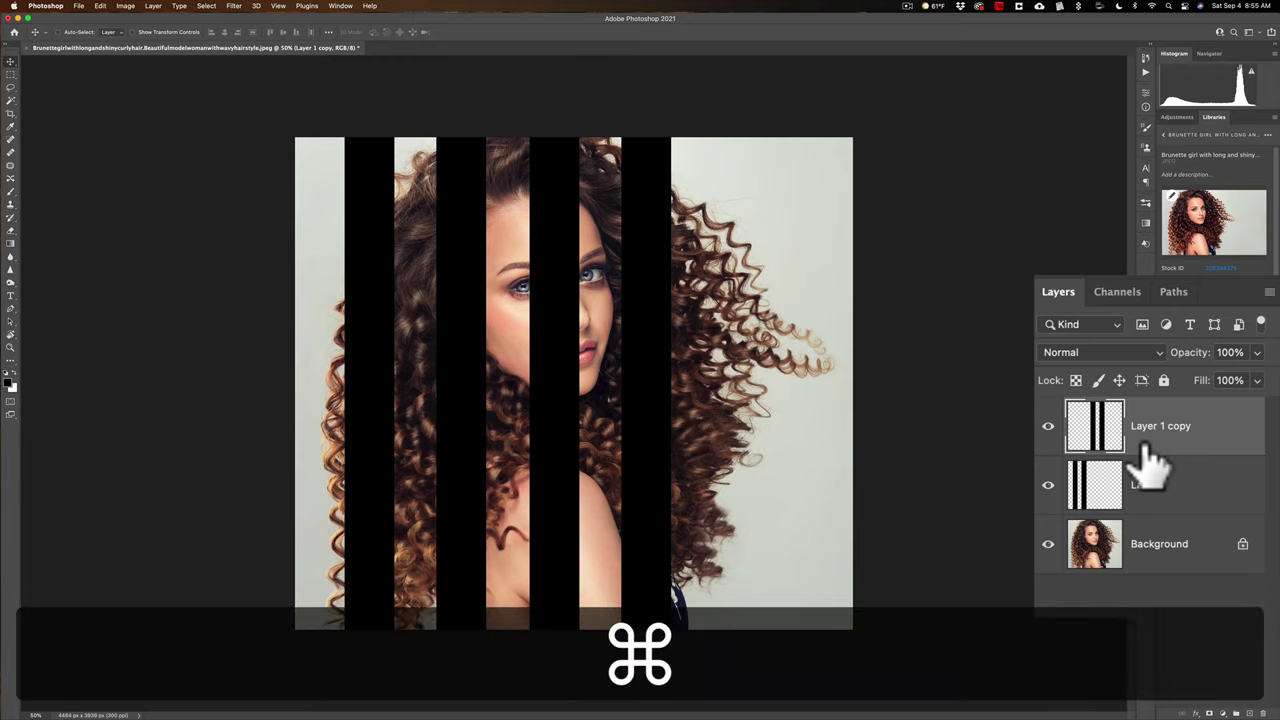
key(super+e)
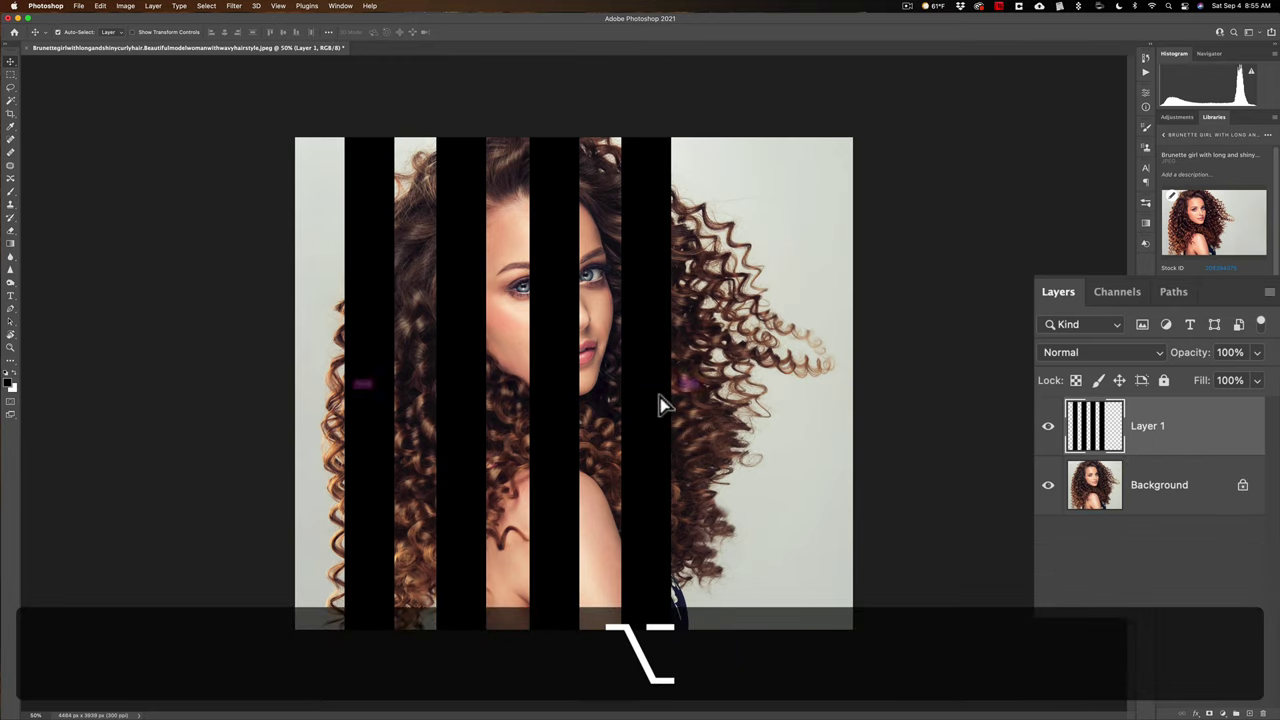
drag(663, 400, 1014, 394)
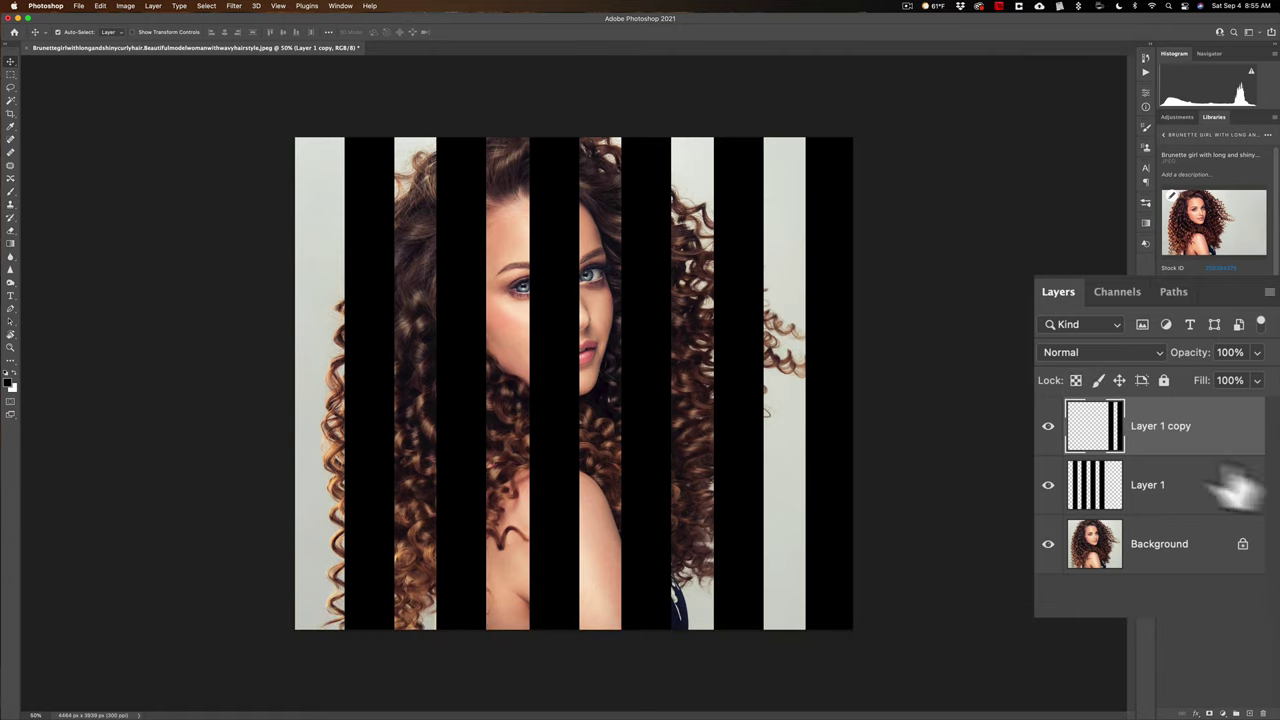
key(super+e)
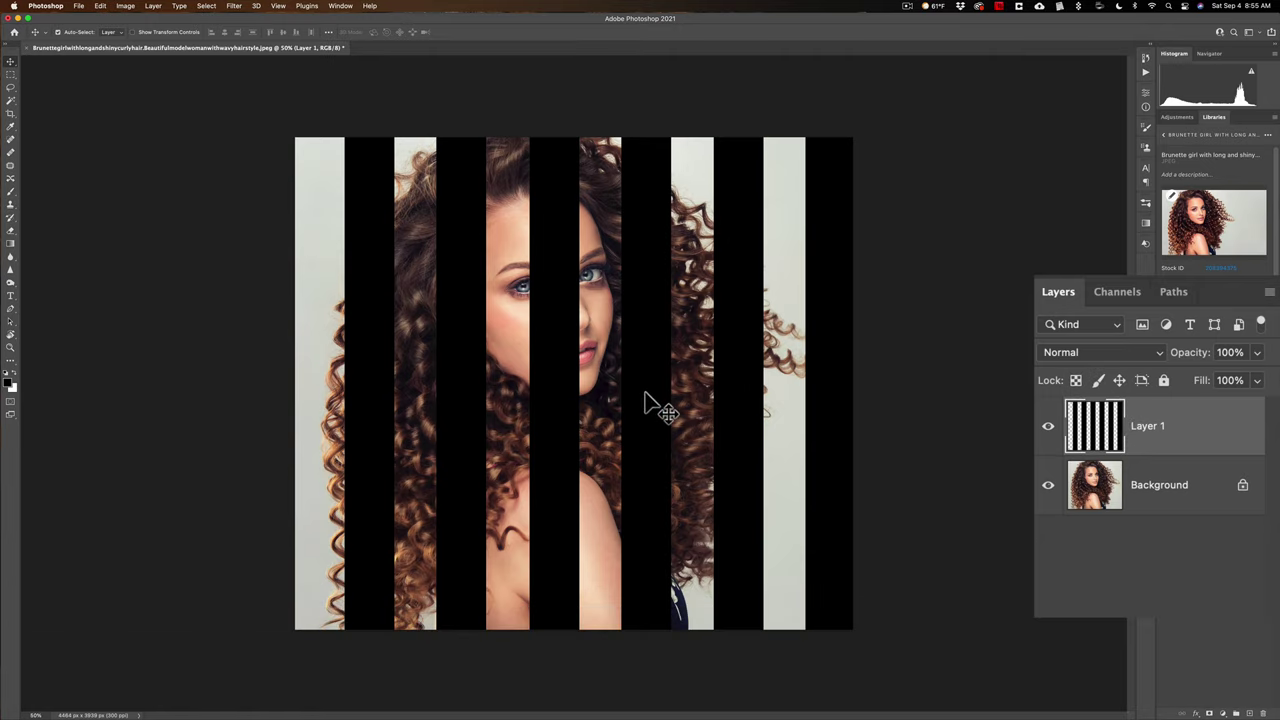
drag(644, 392, 615, 393)
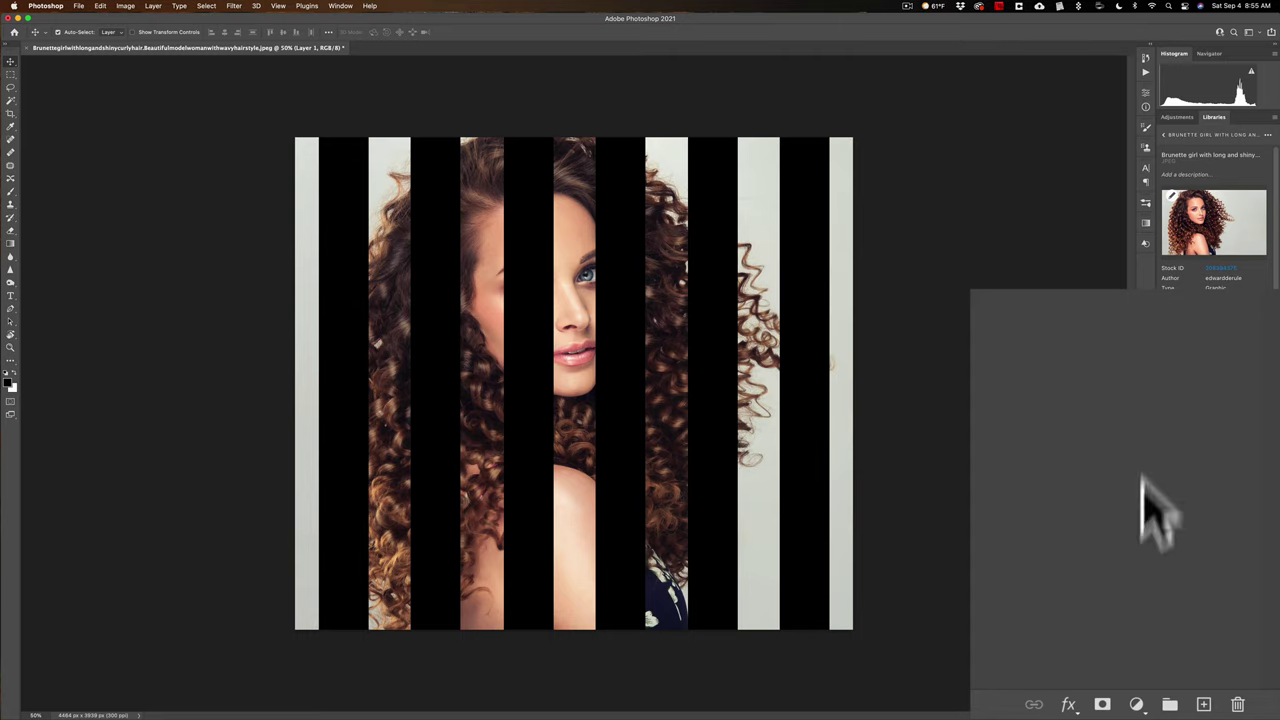
Step: Add a Drop Shadow to Layer 1 with its angle set to 68°
click(1068, 705)
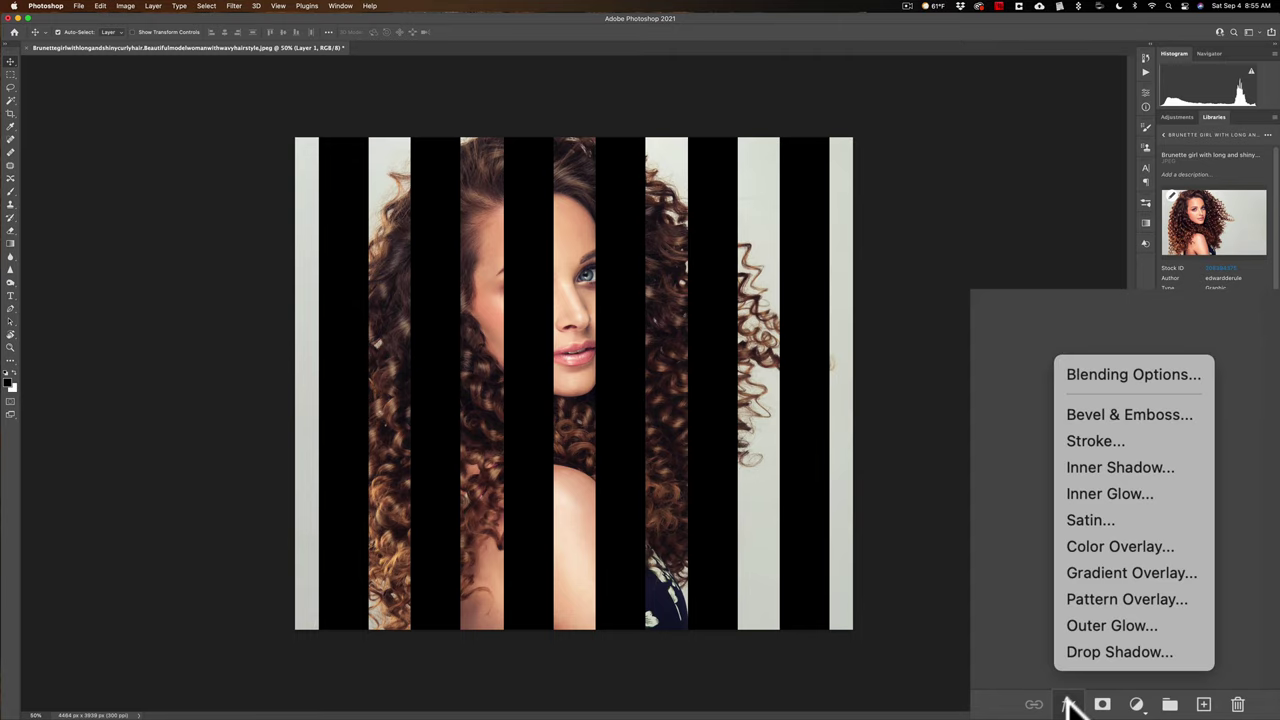
click(1070, 652)
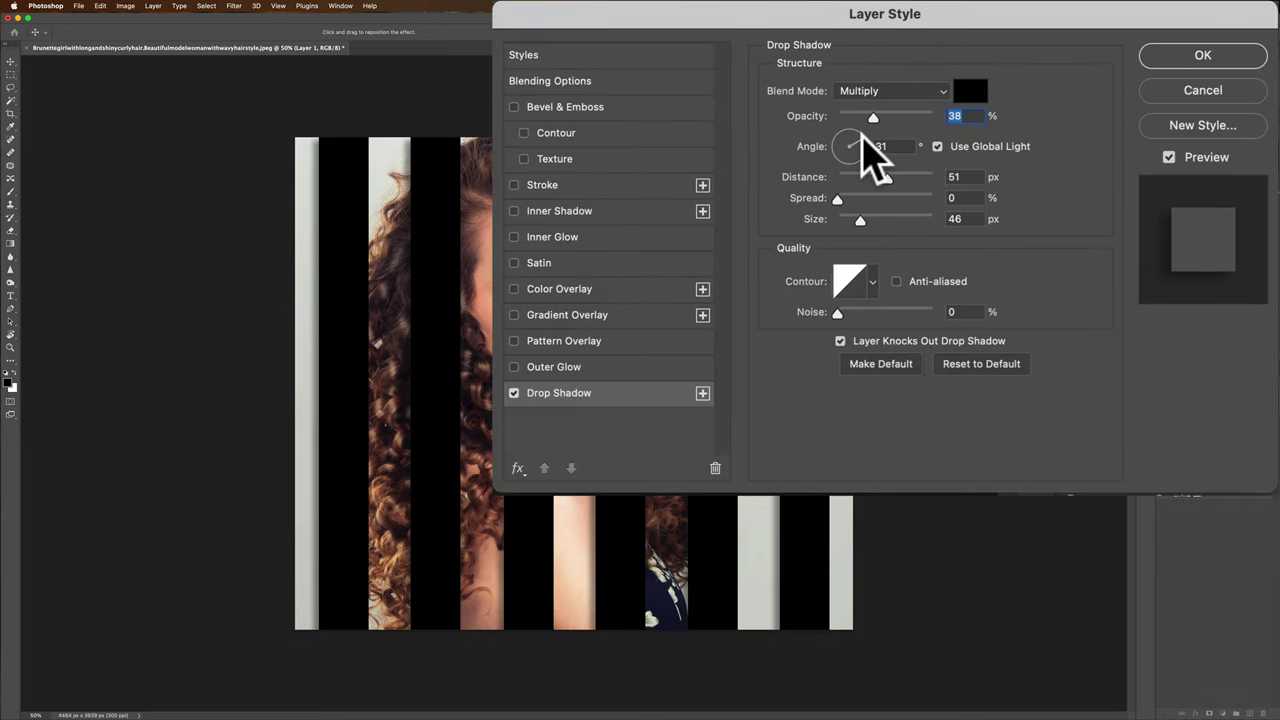
drag(863, 132, 857, 133)
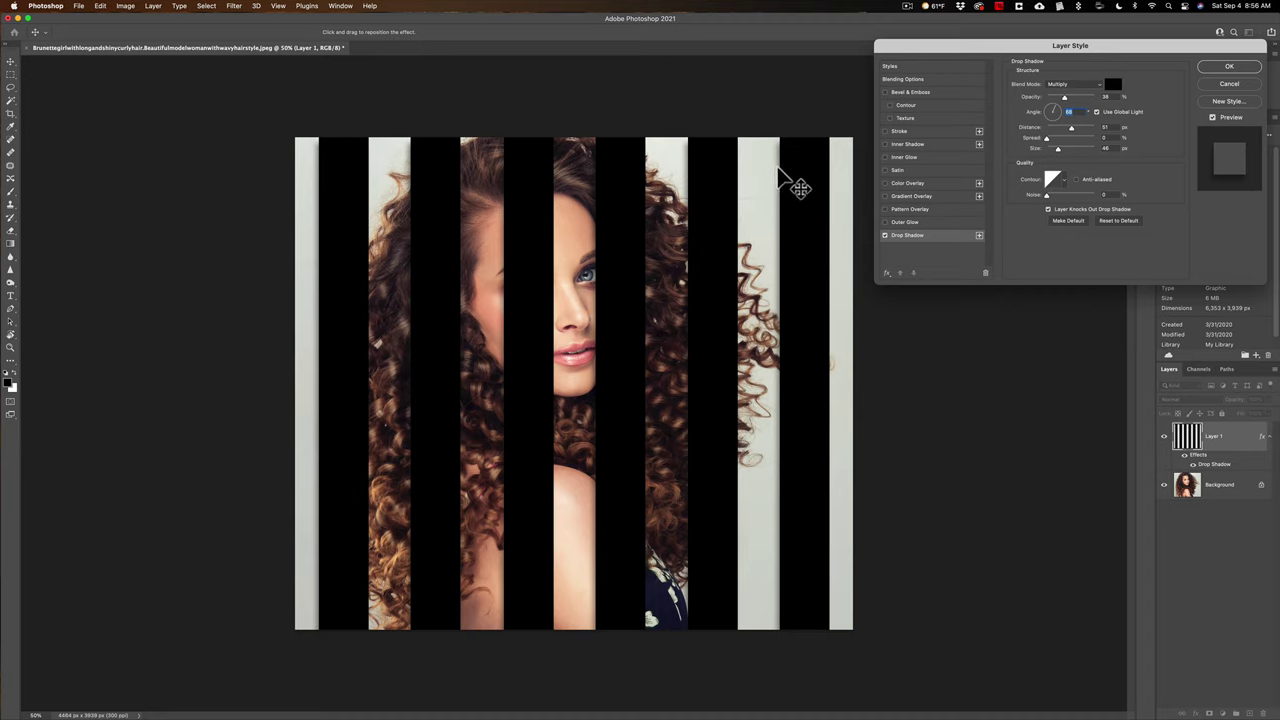
click(1226, 68)
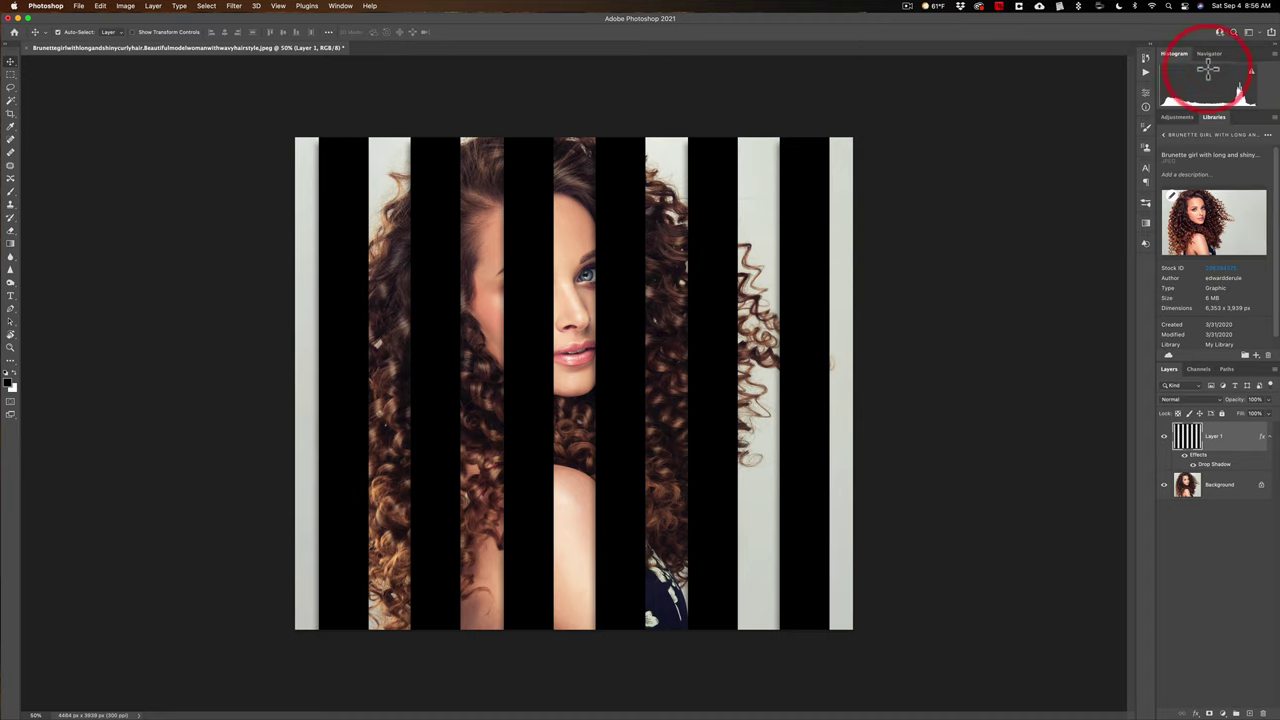
Step: Duplicate the Background layer with Cmd+J and move Background copy above Layer 1
click(1232, 489)
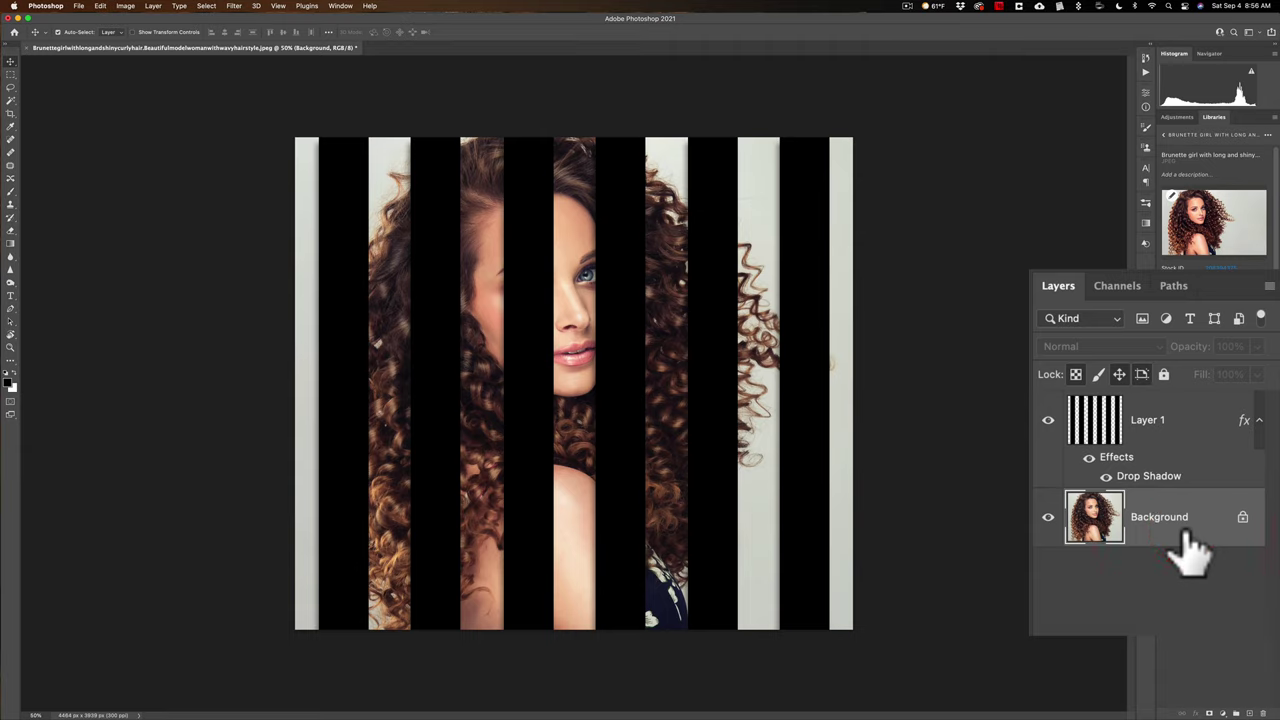
key(super)
key(super+j)
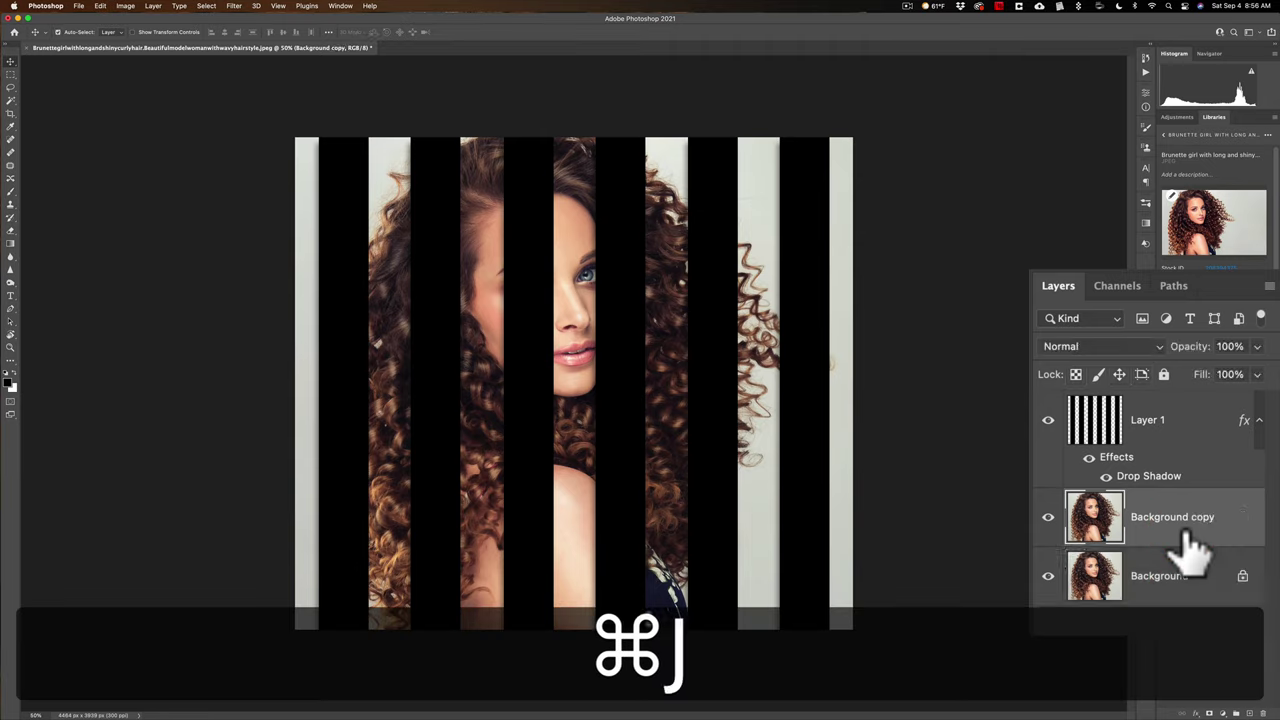
drag(1195, 545, 1164, 412)
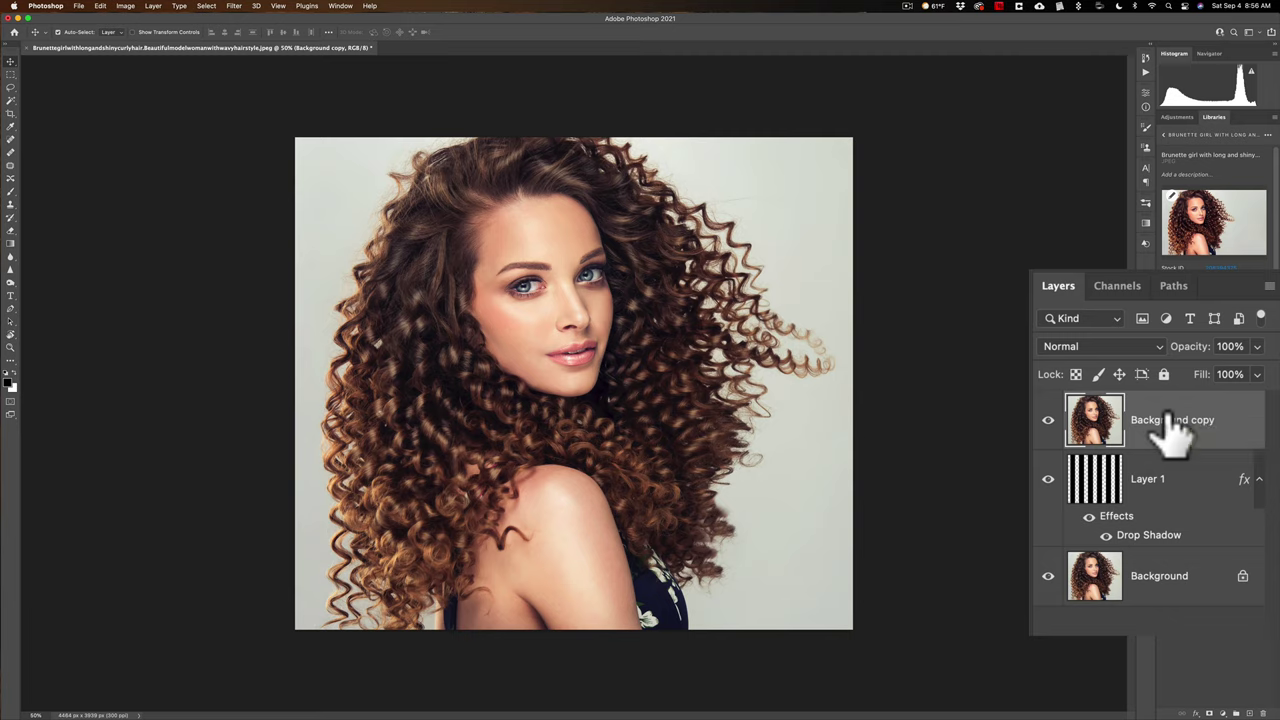
Step: Option-click between Background copy and Layer 1 to clip the portrait to the stripes
key(alt)
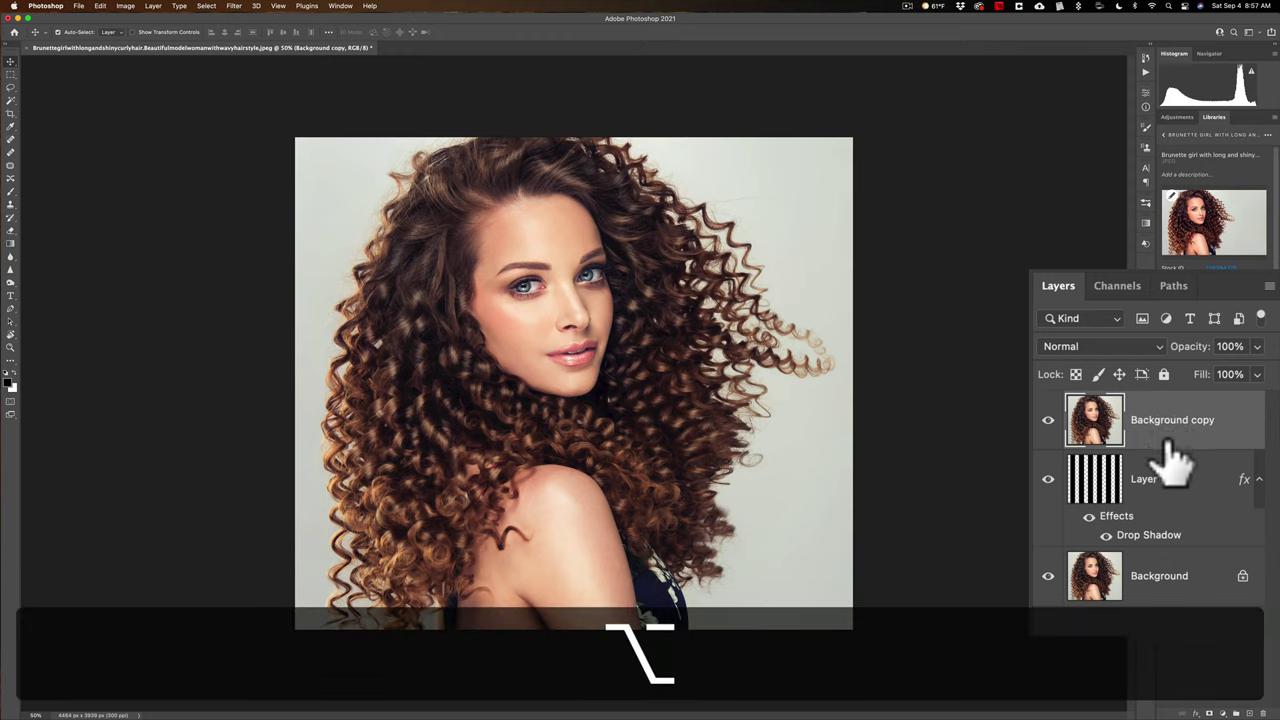
drag(1166, 440, 1166, 430)
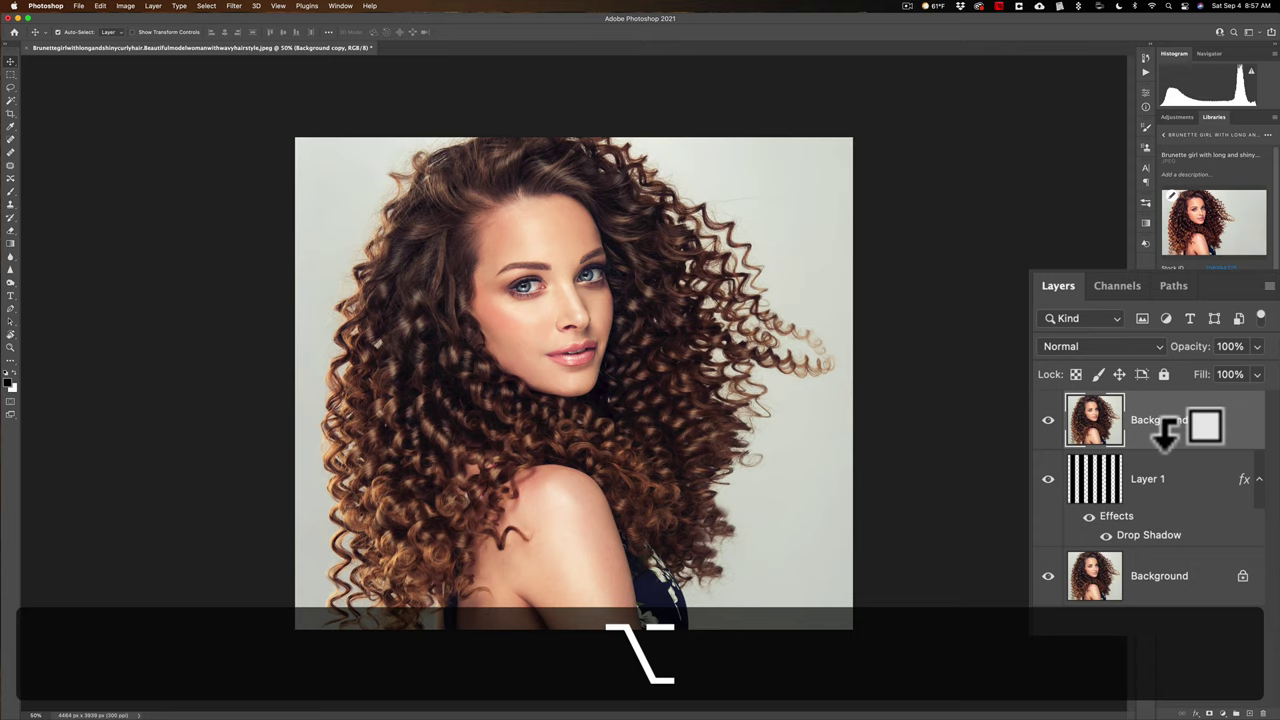
alt+click(1166, 428)
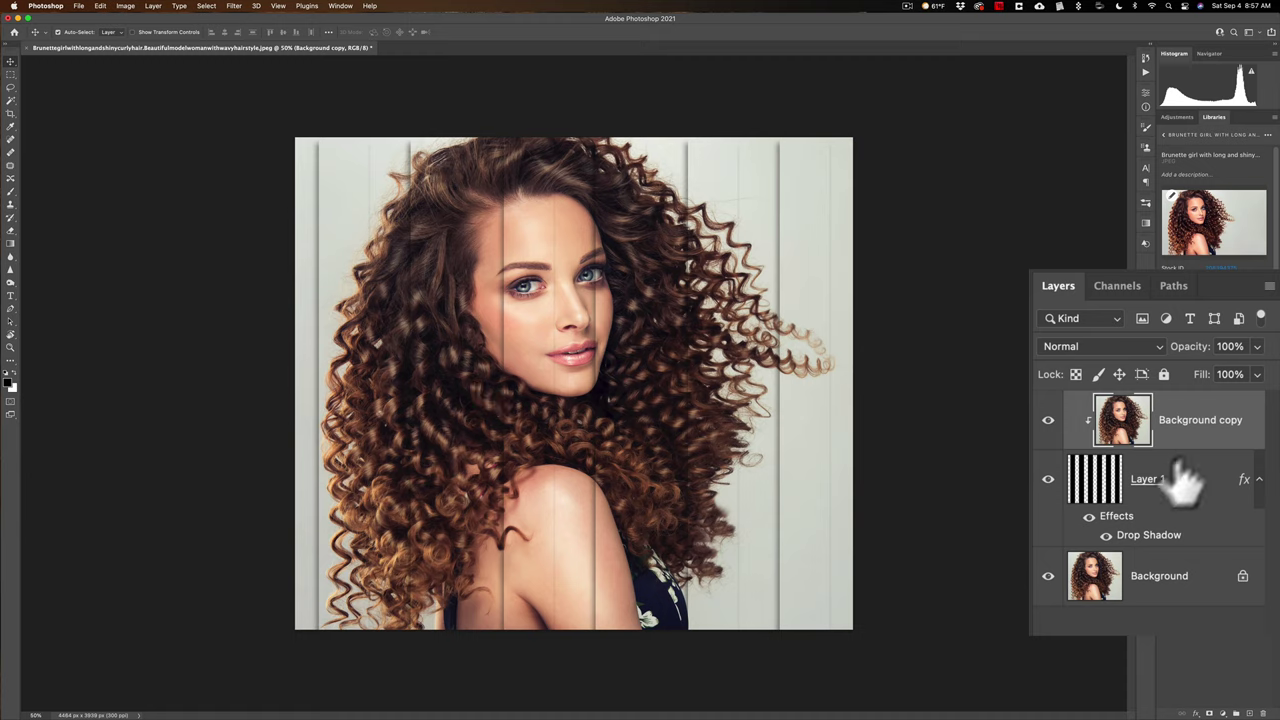
Step: Change Layer 1's drop shadow to 40% opacity and 22% spread with slightly less distance
double_click(1130, 537)
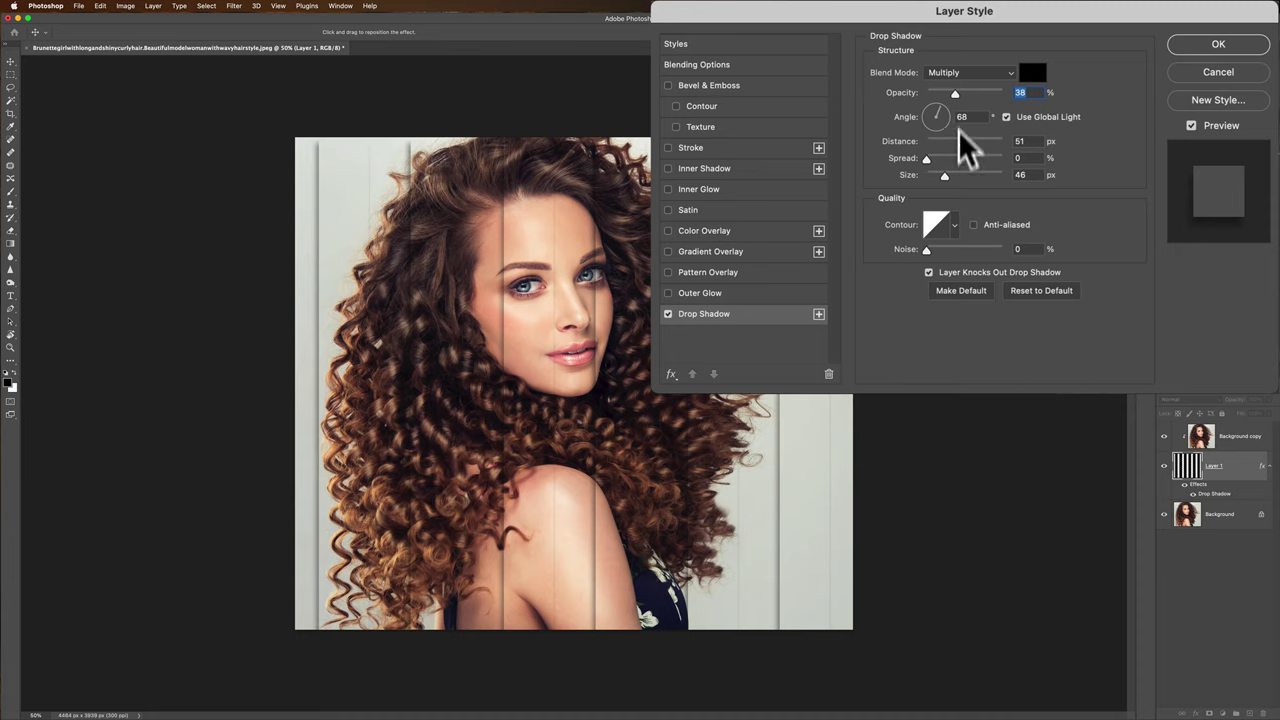
drag(954, 93, 1095, 100)
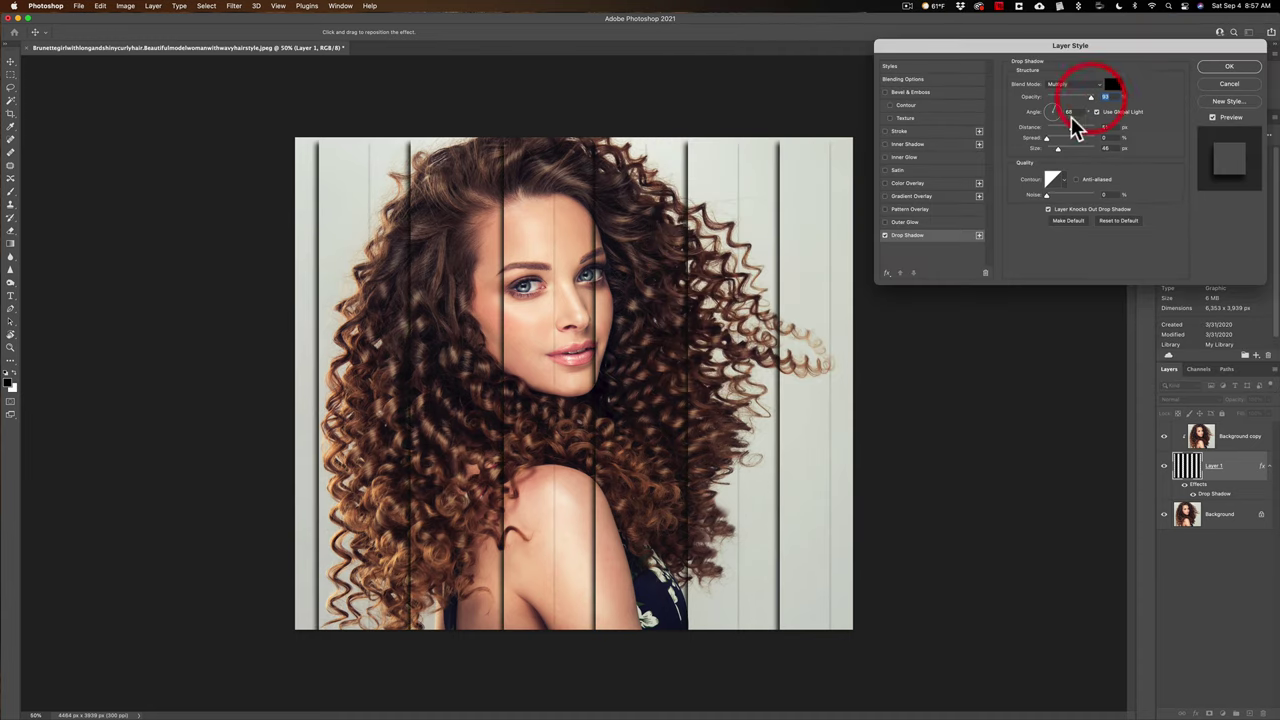
mouse_move(1047, 137)
mouse_down()
mouse_move(1079, 139)
mouse_move(1060, 143)
mouse_up()
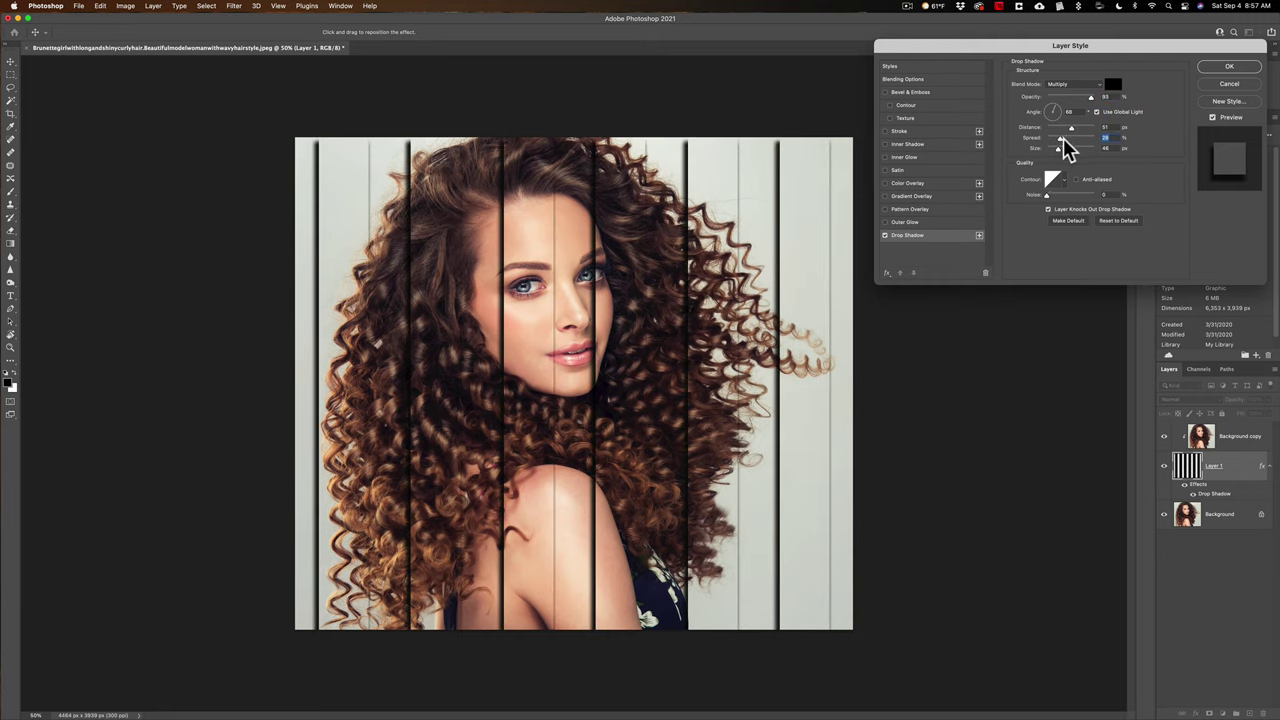
mouse_move(1071, 128)
mouse_down()
mouse_move(1057, 129)
mouse_move(1070, 100)
mouse_move(1074, 154)
mouse_move(1057, 145)
mouse_up()
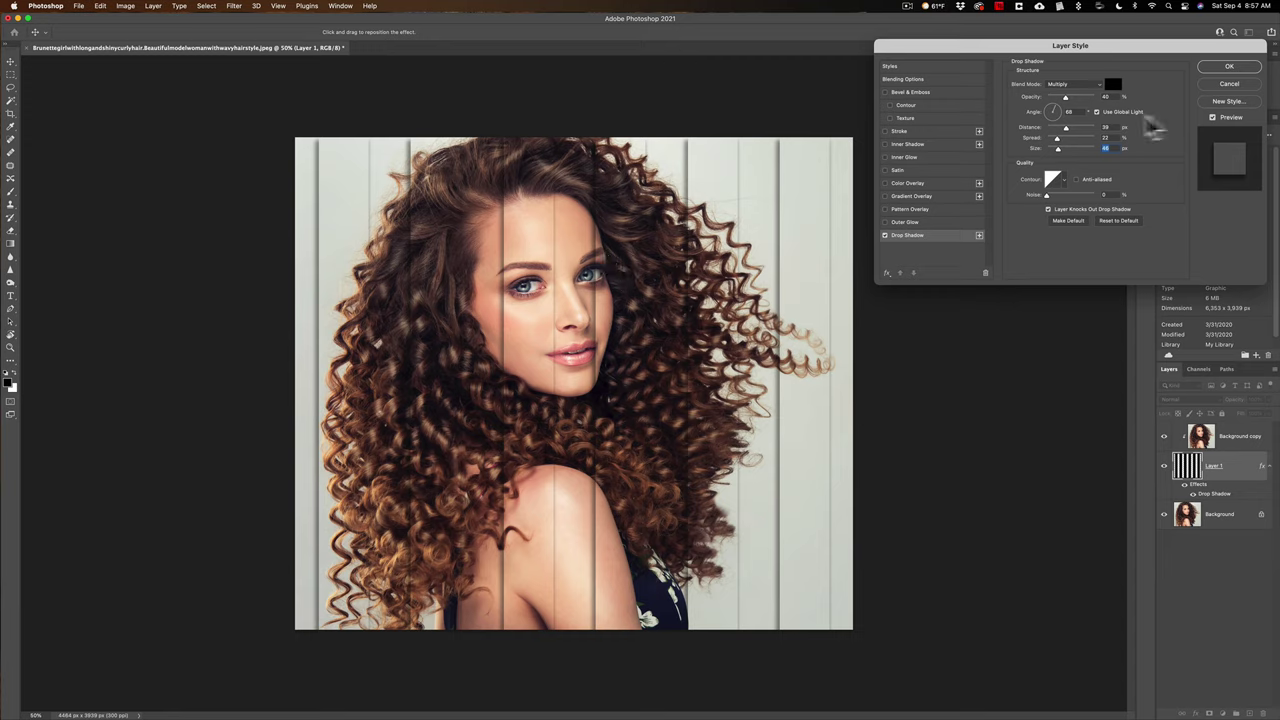
click(1229, 70)
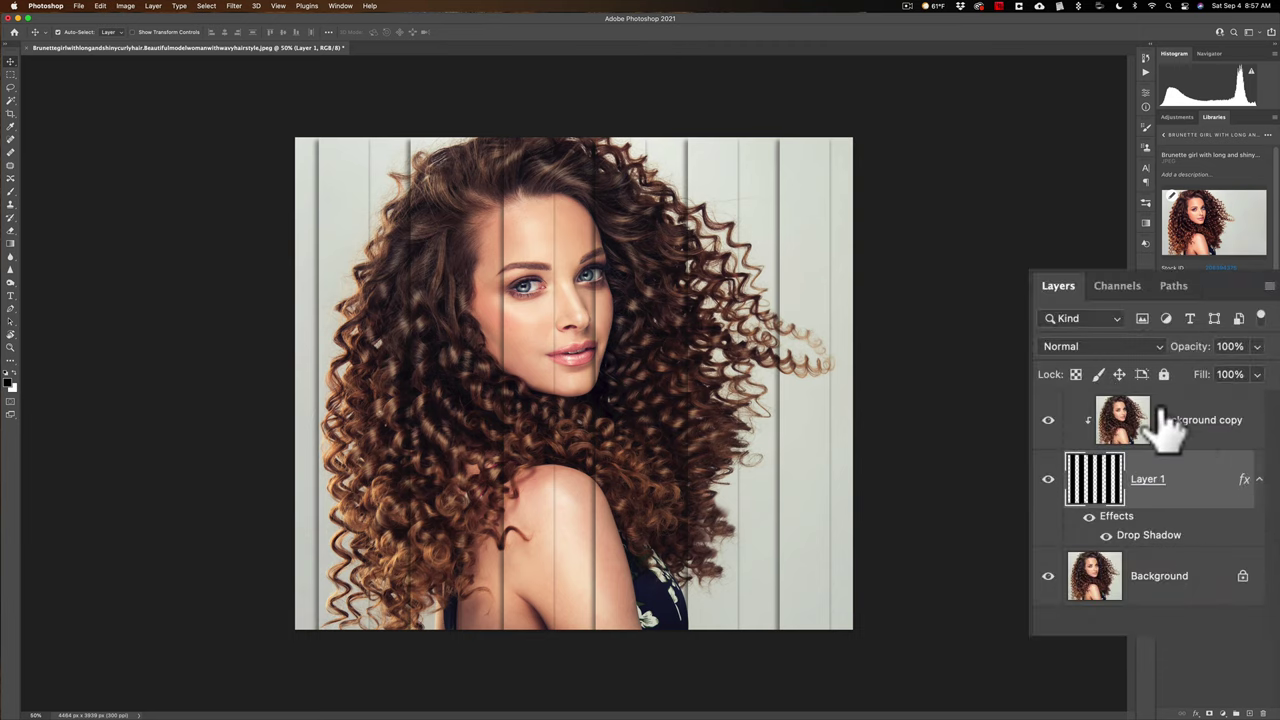
Step: Free-transform Background copy to enlarge it slightly and nudge it left, then commit
click(1152, 420)
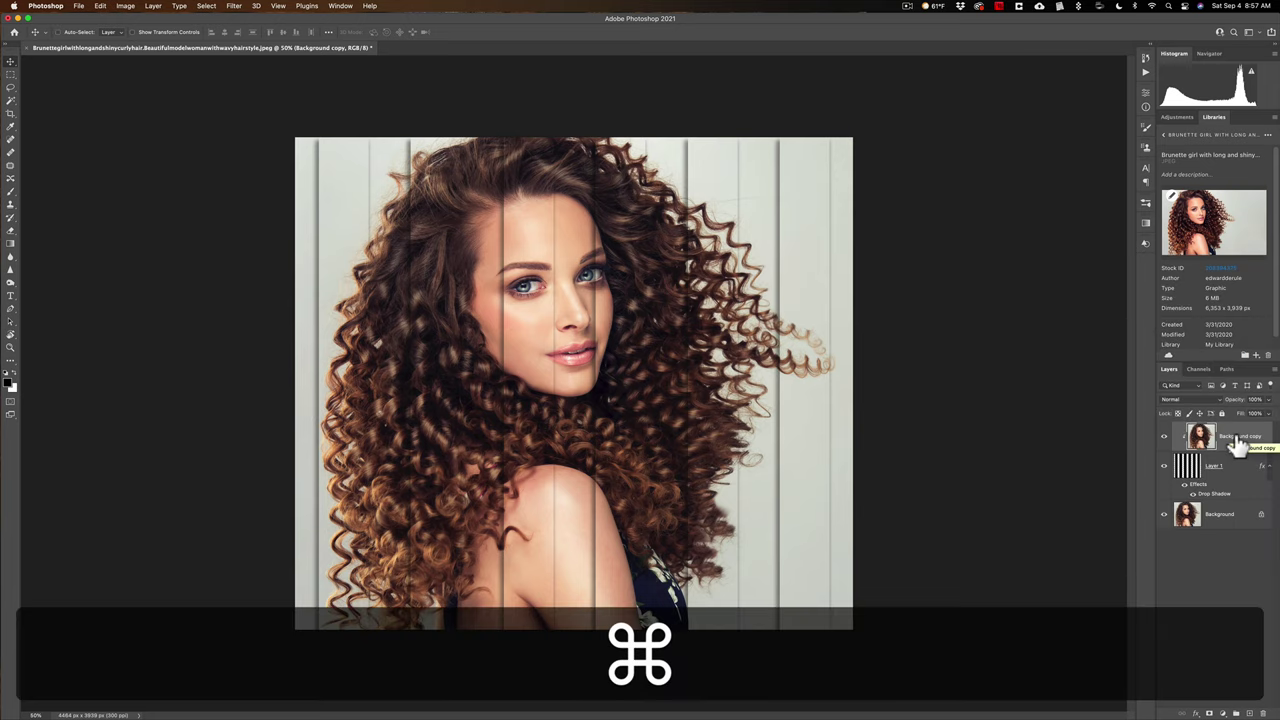
key(super+t)
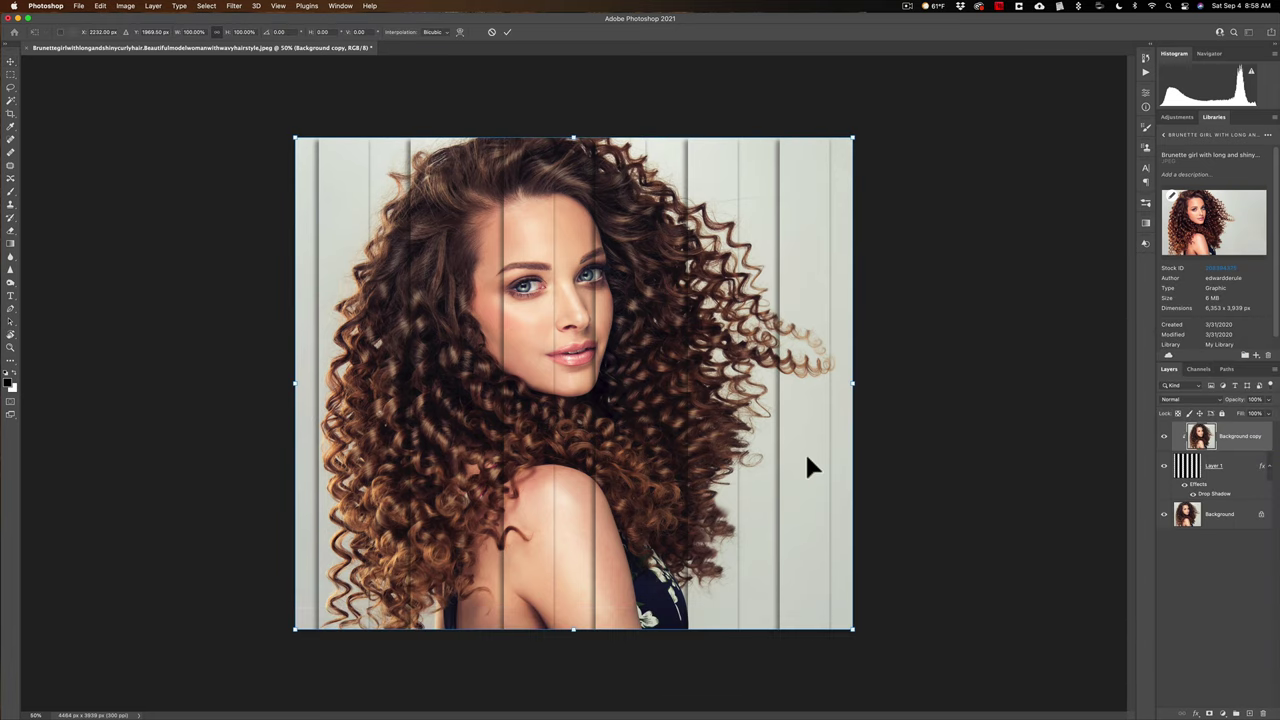
drag(754, 422, 763, 421)
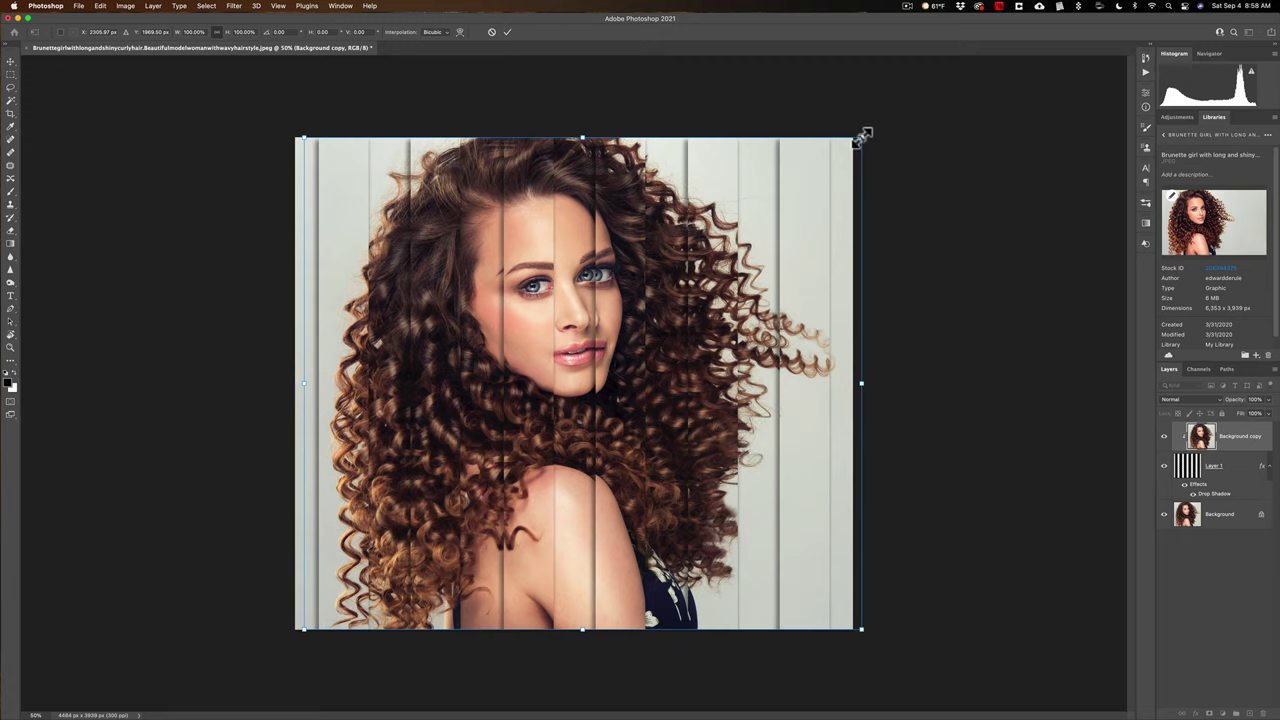
mouse_move(861, 135)
mouse_down()
mouse_move(871, 126)
mouse_move(834, 149)
mouse_move(862, 131)
mouse_up()
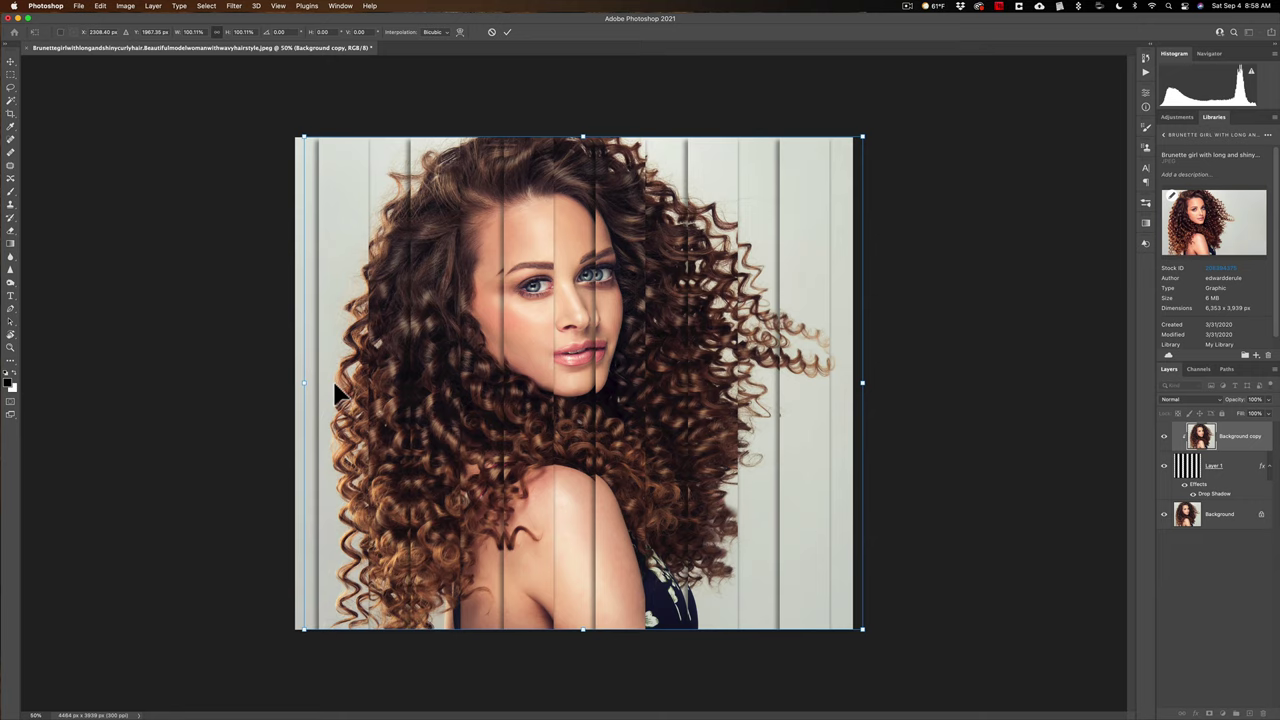
drag(335, 393, 330, 383)
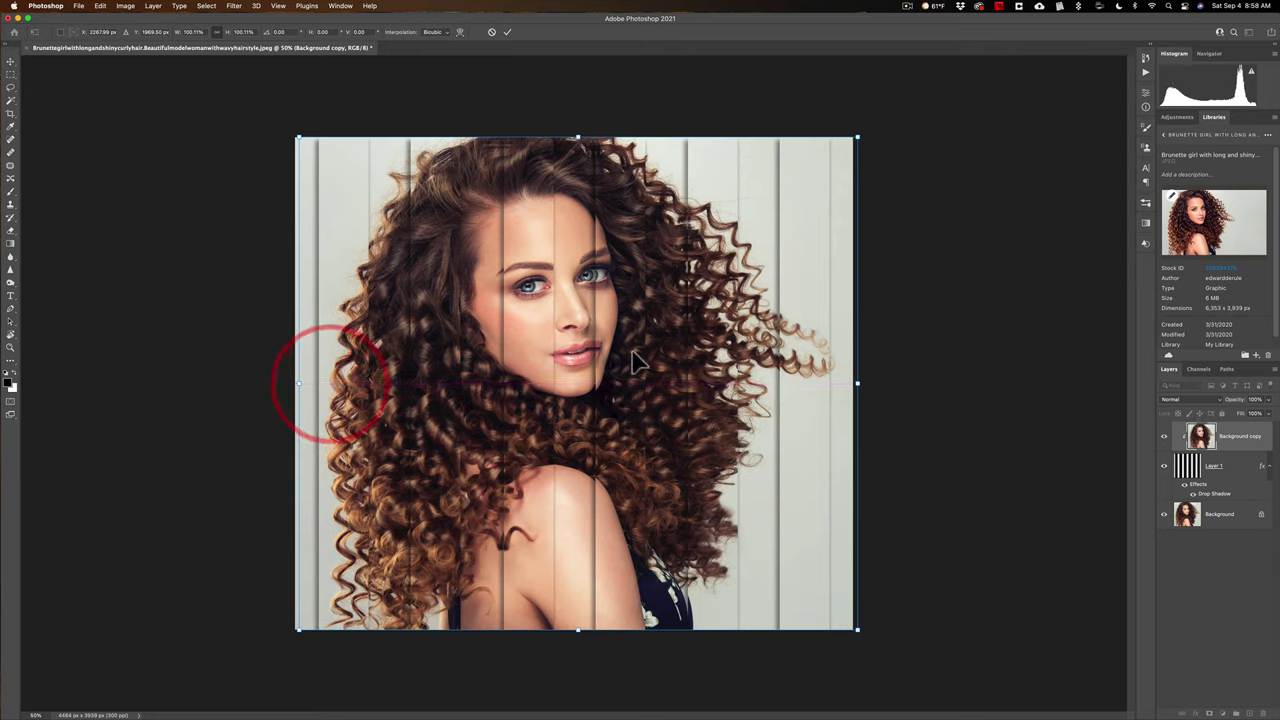
click(522, 47)
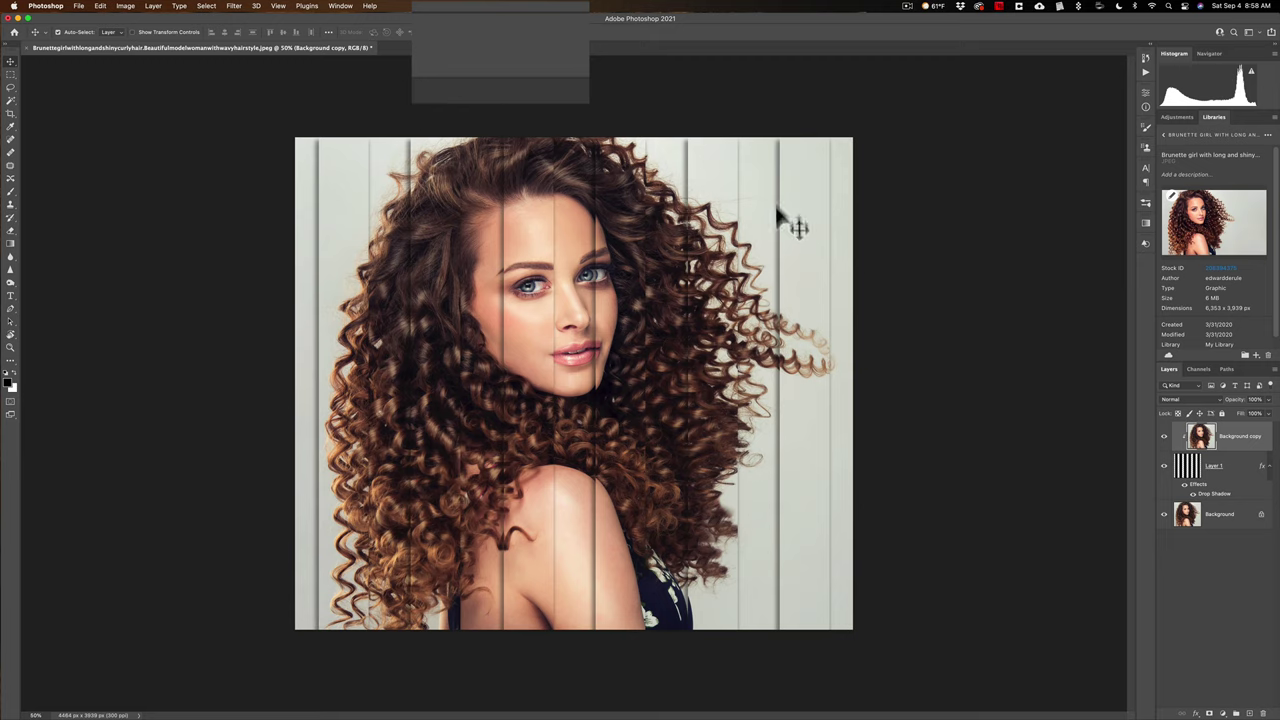